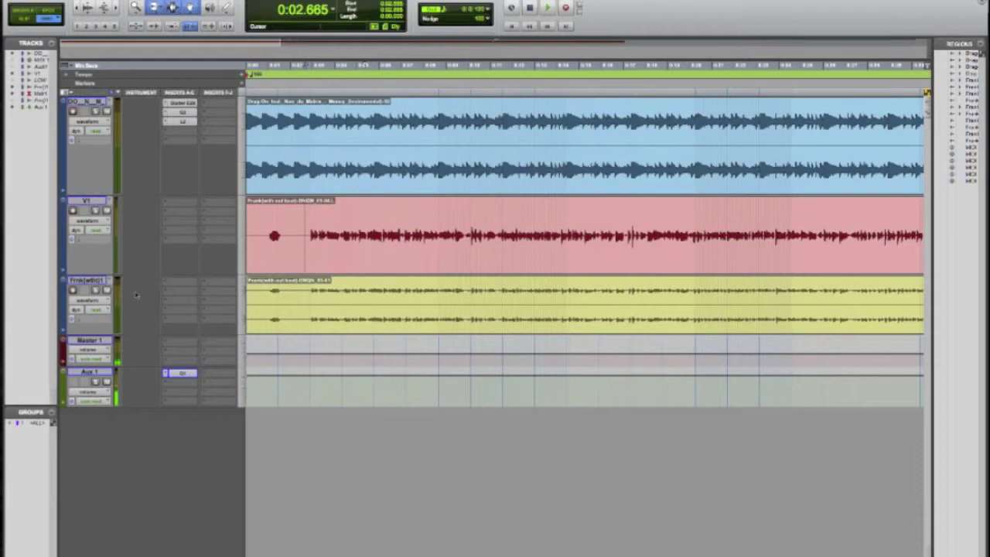
# - Mute the yellow mix track, then play and stop the session to hear the raw vocal
pyautogui.click(107, 291)
pyautogui.click(88, 280)
pyautogui.press('space')
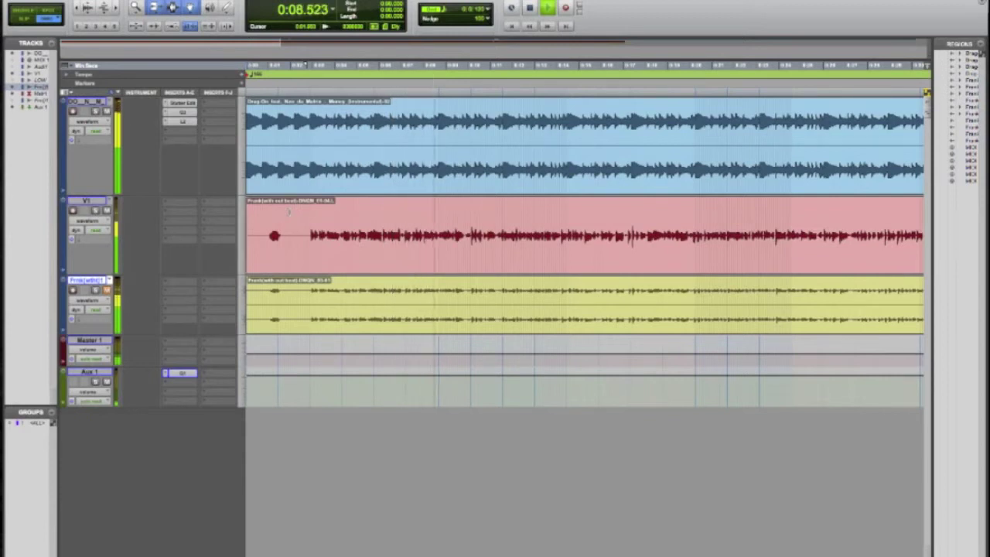
pyautogui.press('space')
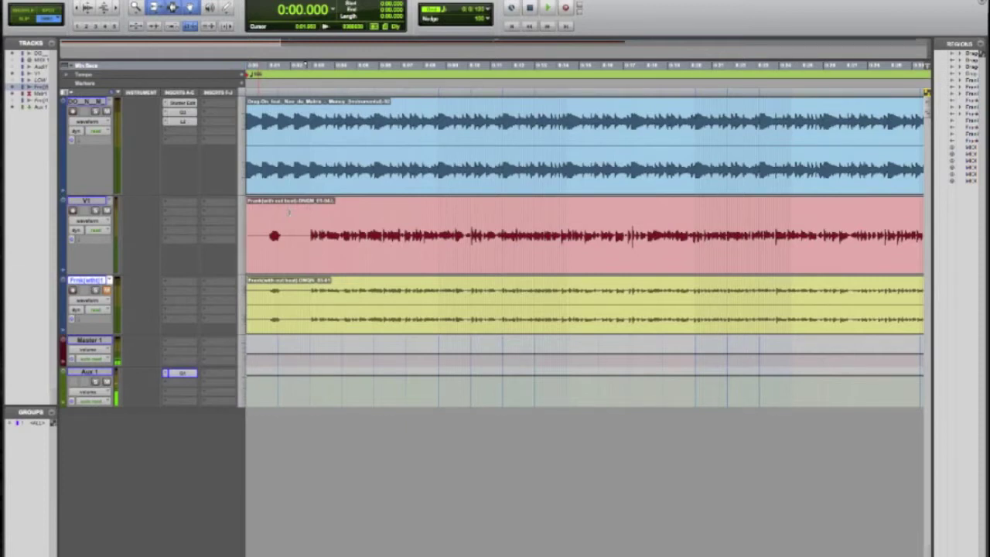
# - Insert the UA PRE hardware input on V1's first insert slot
pyautogui.click(179, 203)
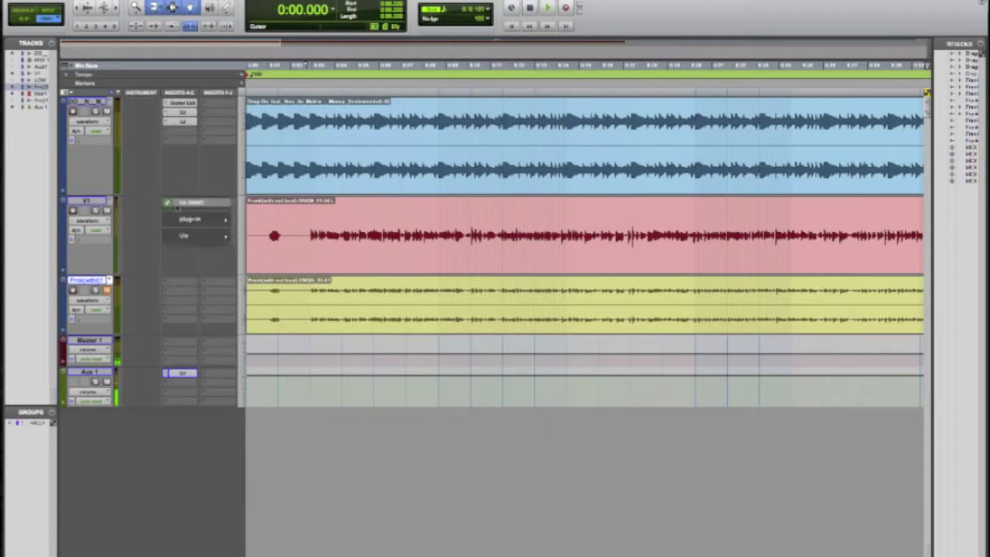
pyautogui.moveTo(185, 235)
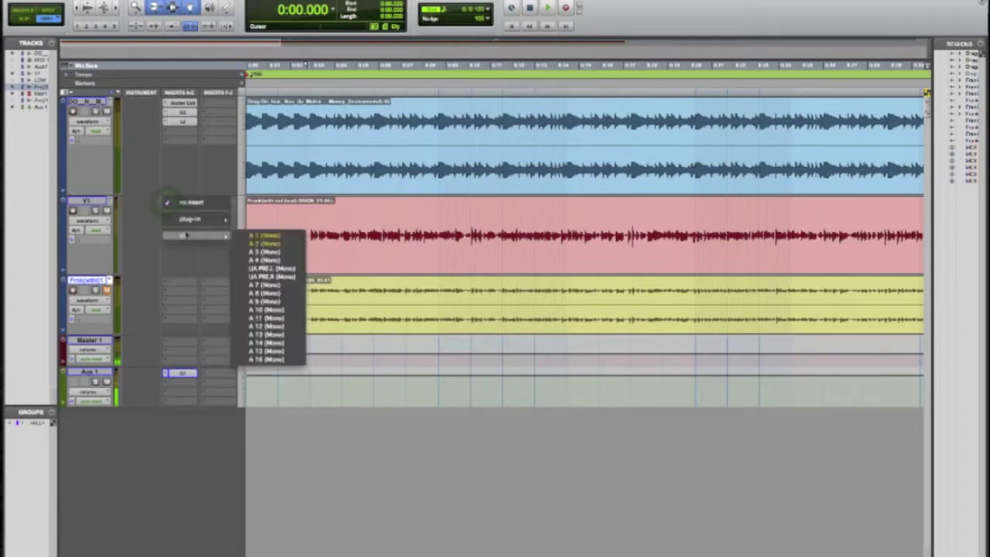
pyautogui.click(284, 275)
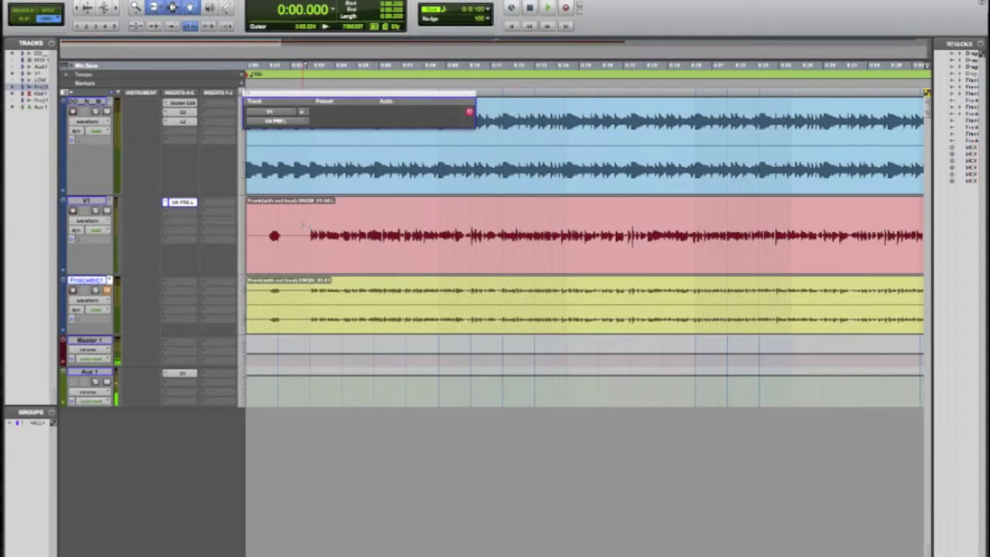
# - Play V1 from 0:02.575 to audition the preamp, then stop
pyautogui.click(302, 224)
pyautogui.press('space')
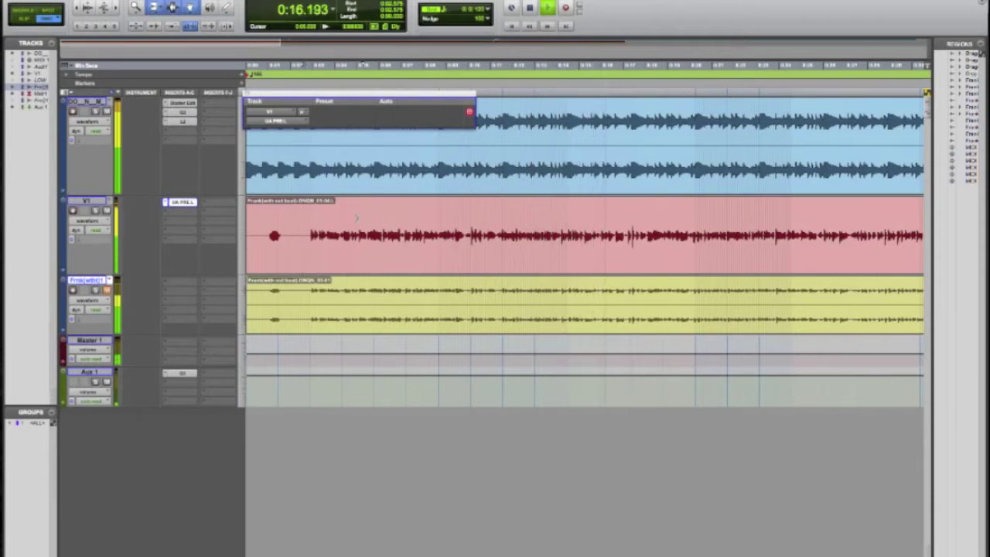
pyautogui.press('space')
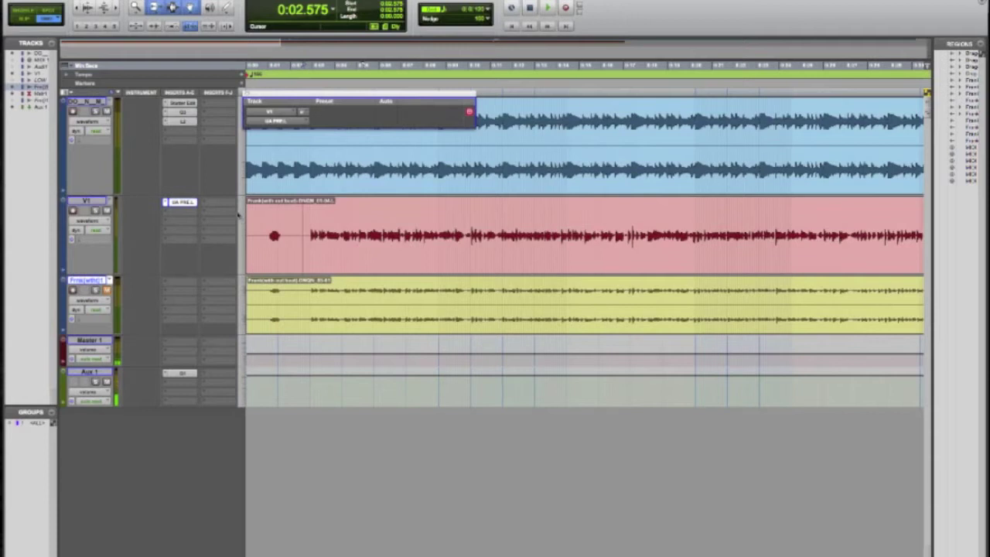
# - Add the CLA Vocals plug-in to V1's second insert slot
pyautogui.click(180, 203)
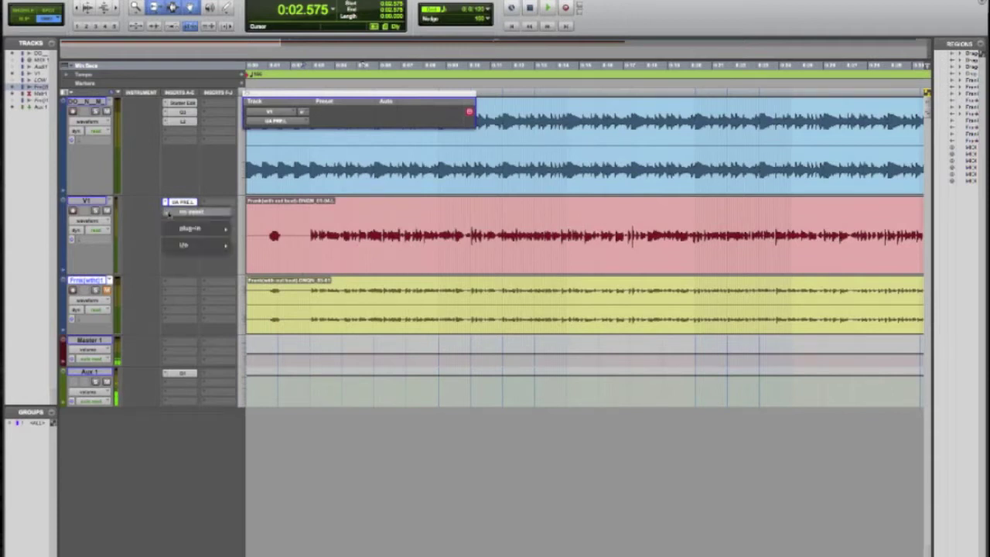
pyautogui.moveTo(203, 228)
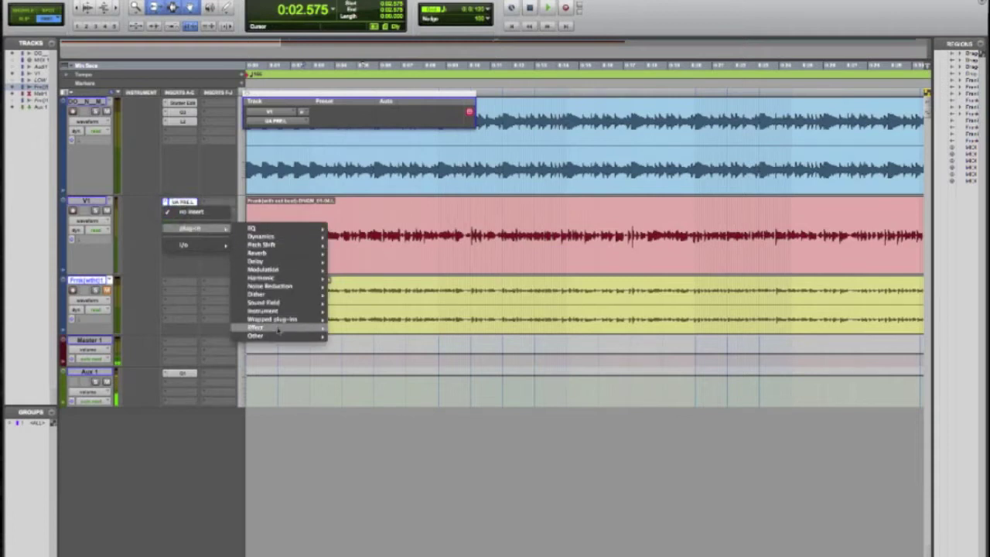
pyautogui.moveTo(255, 335)
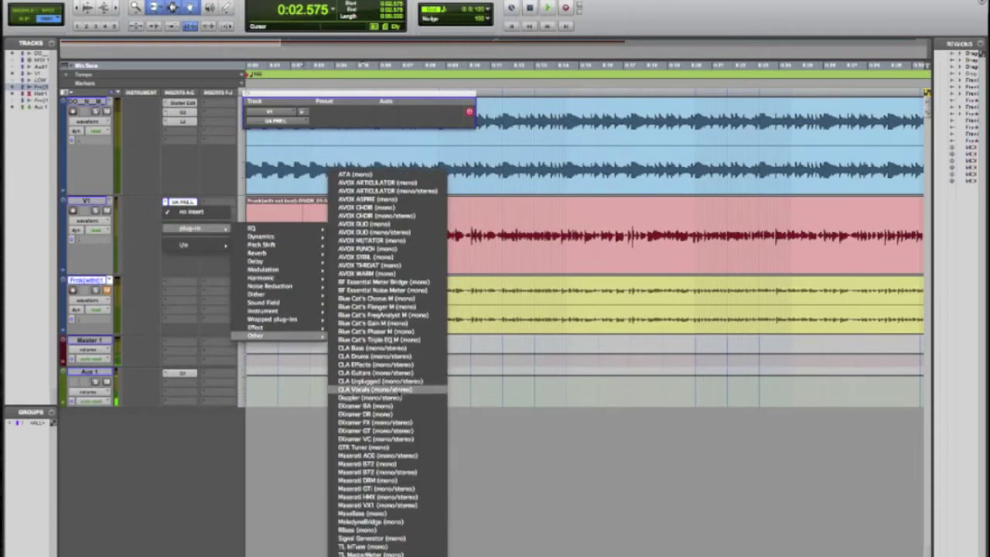
pyautogui.click(375, 389)
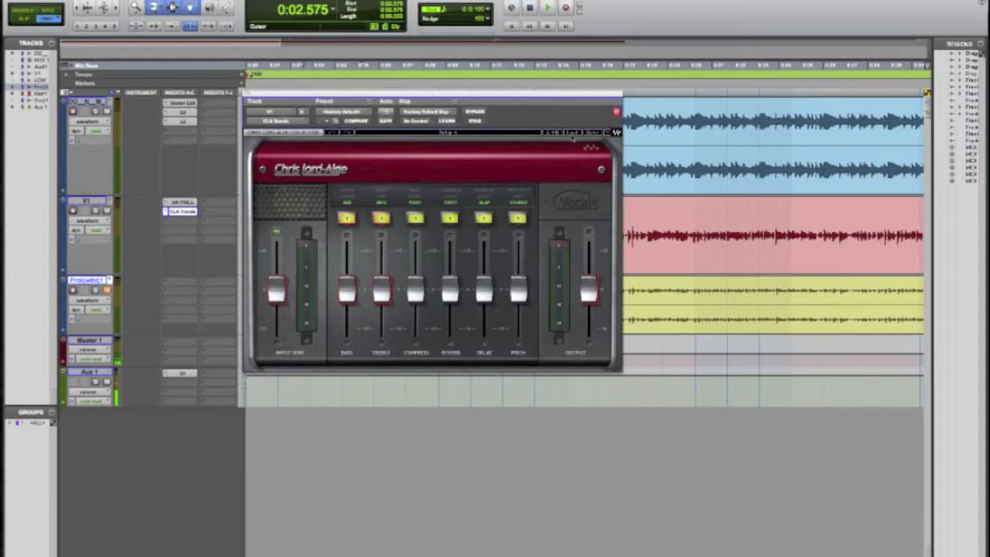
# - Load a CLA Vocals factory vocal preset and switch the bass mode
pyautogui.click(572, 136)
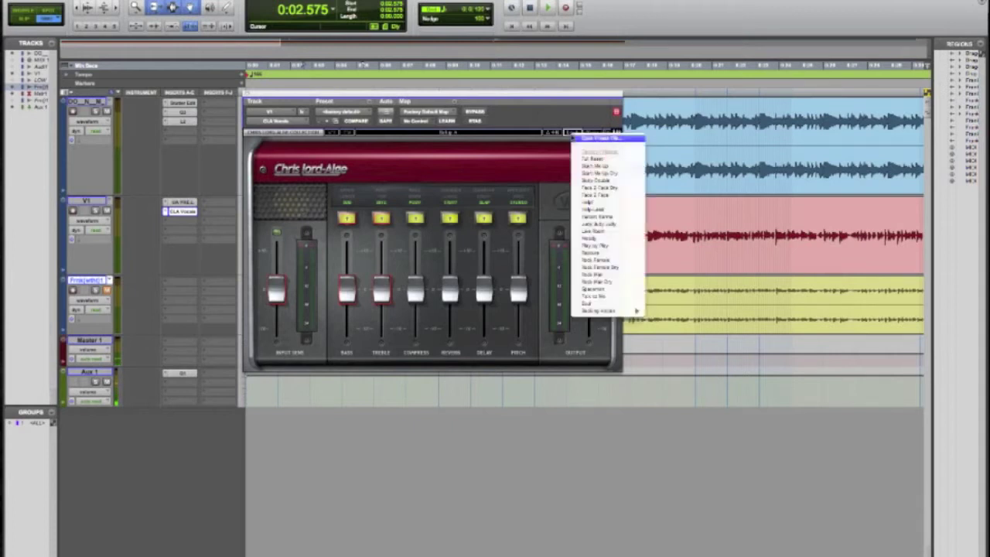
pyautogui.click(593, 256)
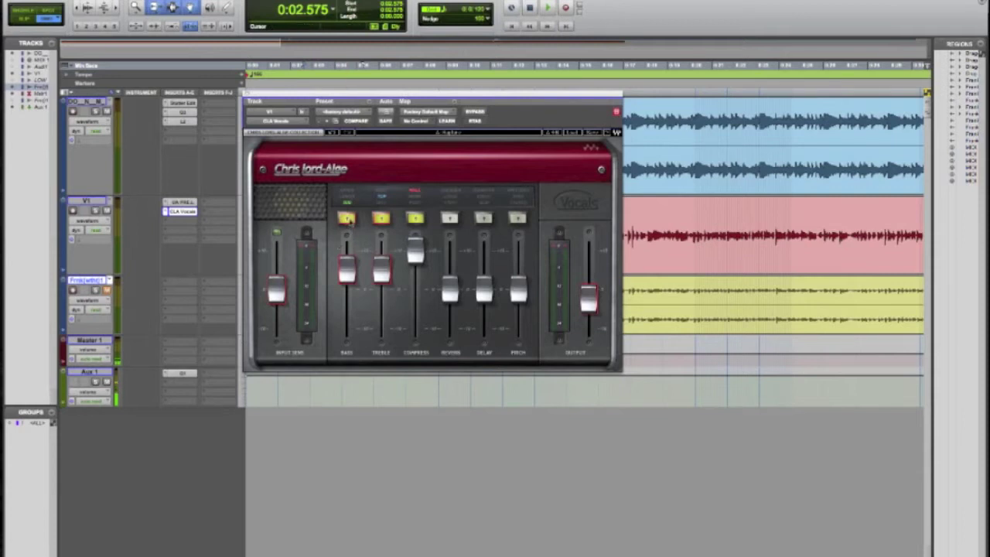
pyautogui.click(347, 219)
# - Cycle the CLA Vocals bass and treble modes and set compression to the red mode
pyautogui.click(348, 220)
pyautogui.click(380, 219)
pyautogui.click(381, 218)
pyautogui.click(380, 218)
pyautogui.click(380, 219)
pyautogui.click(415, 219)
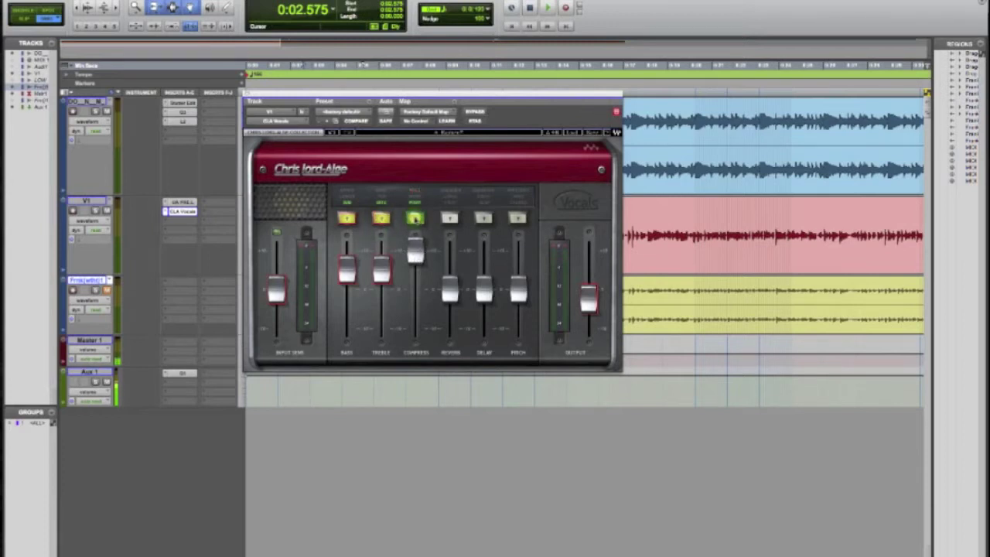
pyautogui.click(416, 219)
pyautogui.click(415, 219)
pyautogui.moveTo(522, 96); pyautogui.dragTo(529, 282)
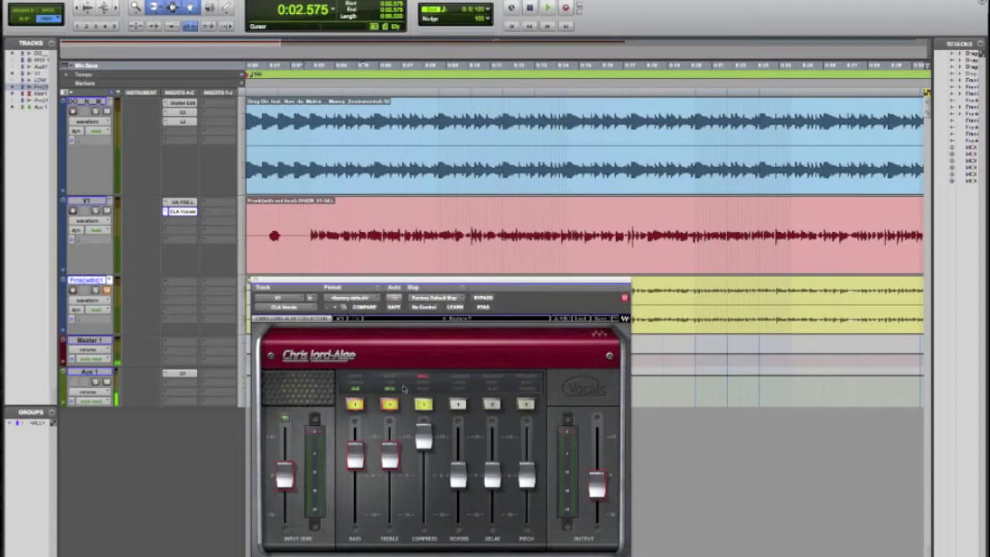
# - During playback, pull down the CLA Vocals treble, compression and bass faders, nudging treble back slightly
pyautogui.press('space')
pyautogui.click(354, 404)
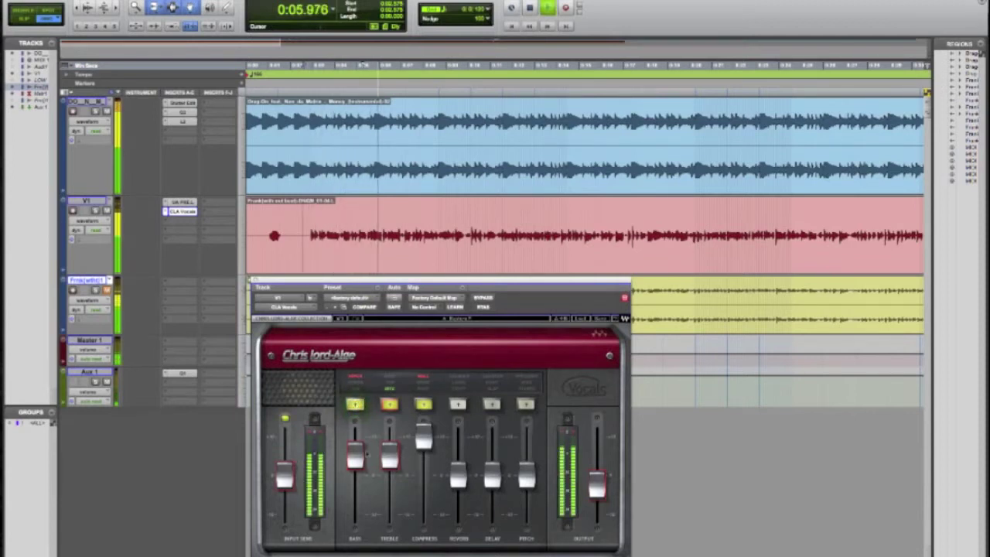
pyautogui.click(389, 404)
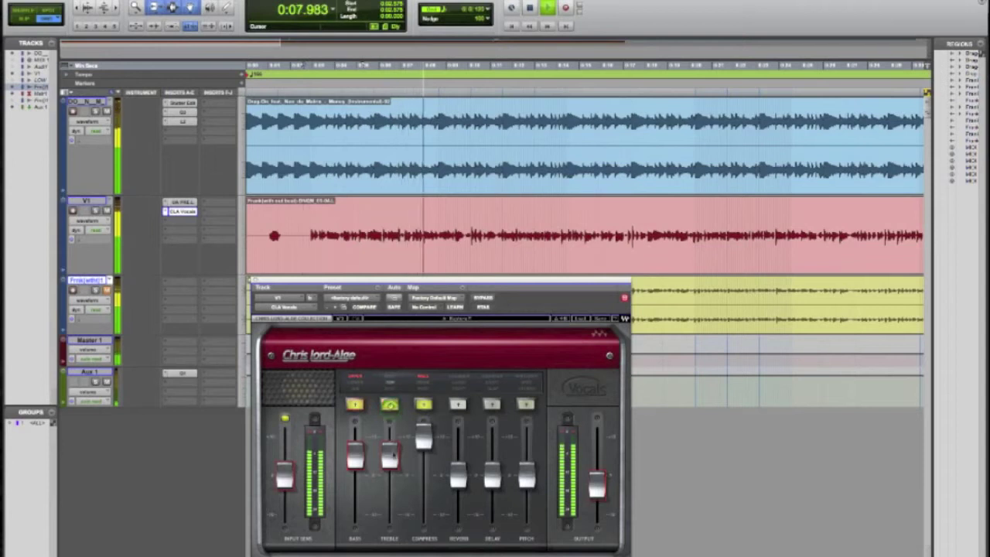
pyautogui.moveTo(390, 458); pyautogui.dragTo(392, 494)
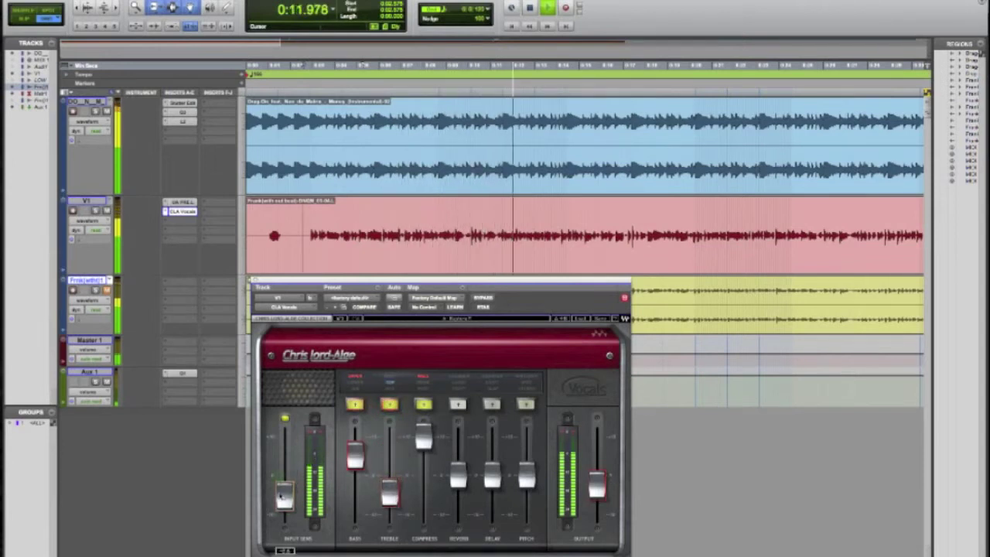
pyautogui.moveTo(424, 440); pyautogui.dragTo(423, 499)
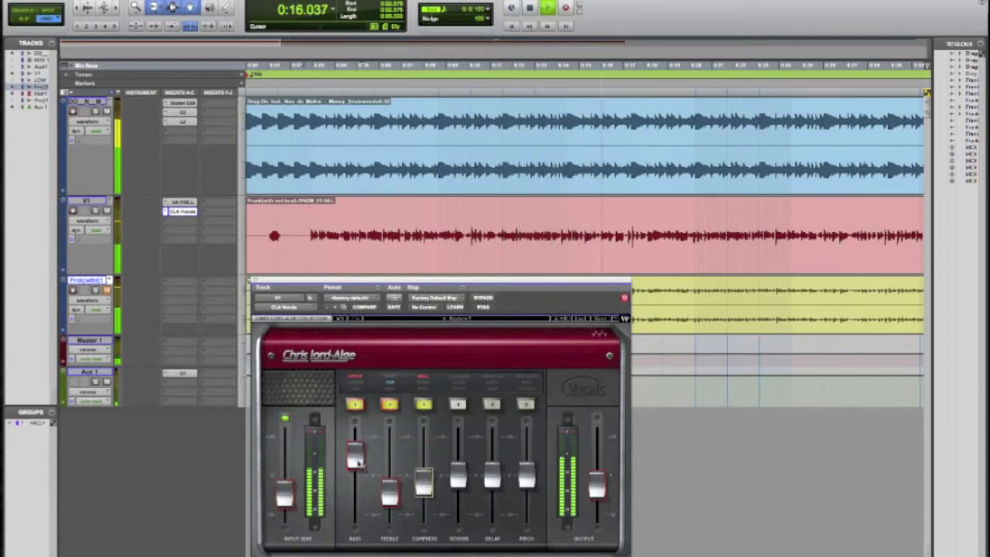
pyautogui.moveTo(355, 461); pyautogui.dragTo(360, 482)
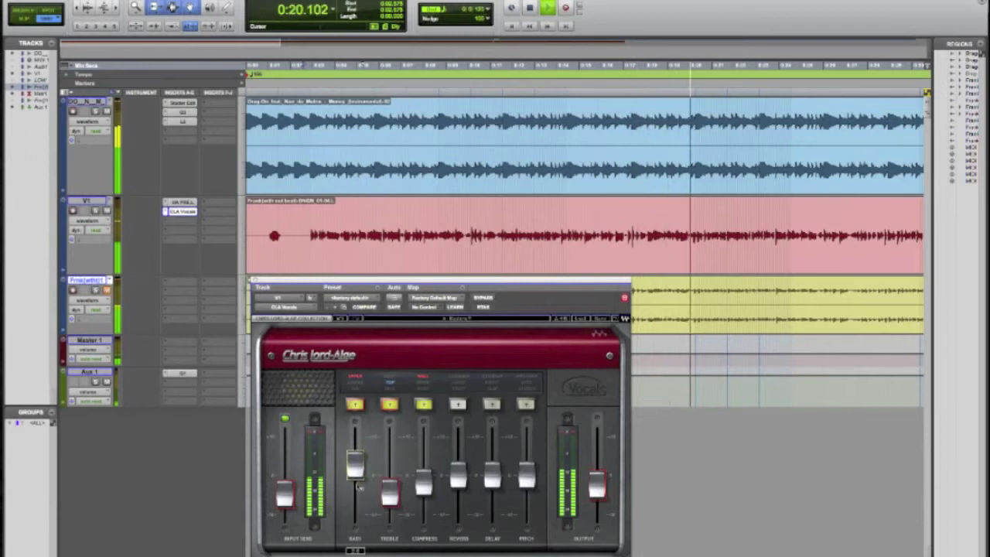
pyautogui.moveTo(392, 491)
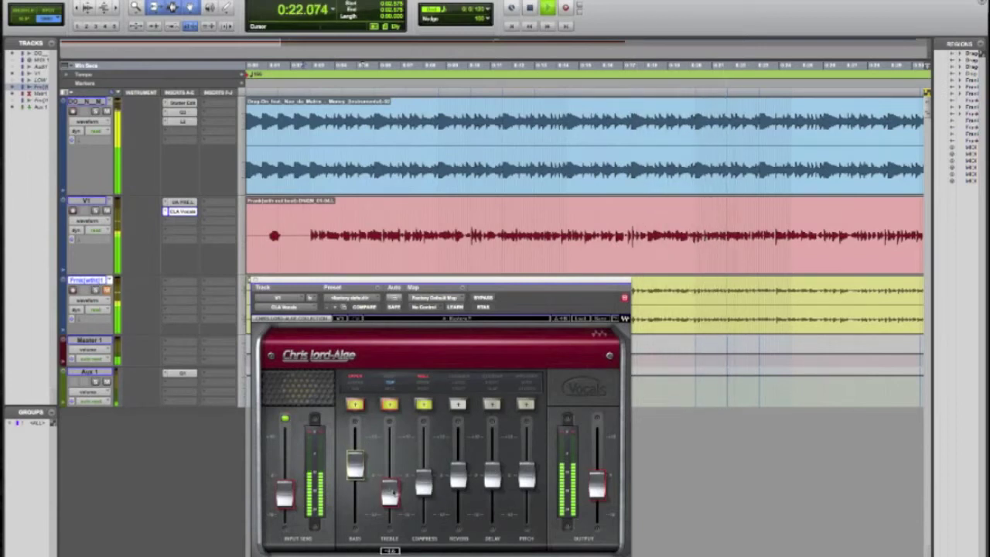
pyautogui.moveTo(392, 491); pyautogui.dragTo(390, 495)
pyautogui.press('space')
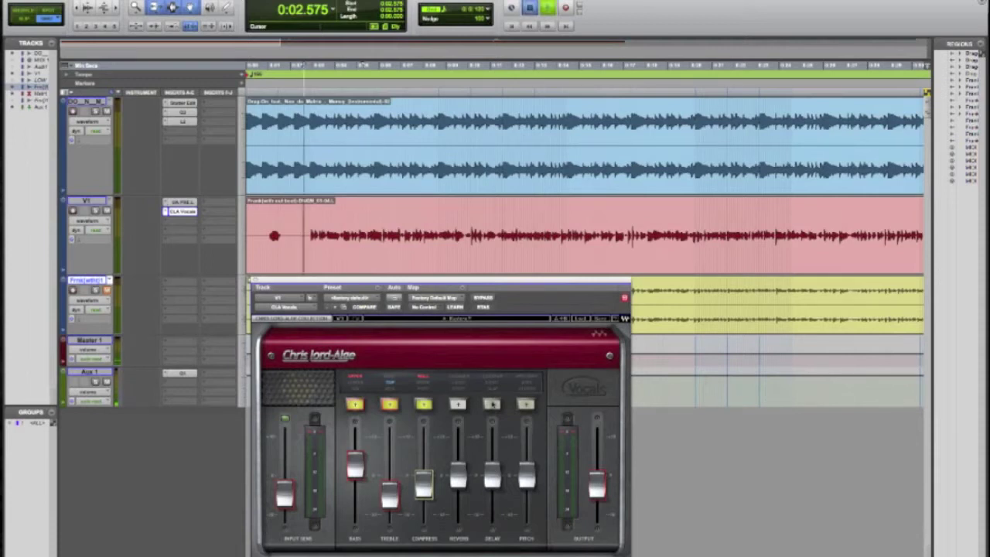
# - While the vocal plays, switch CLA Vocals delay to slap mode and lower its amount
pyautogui.press('space')
pyautogui.click(492, 403)
pyautogui.moveTo(492, 483); pyautogui.dragTo(494, 503)
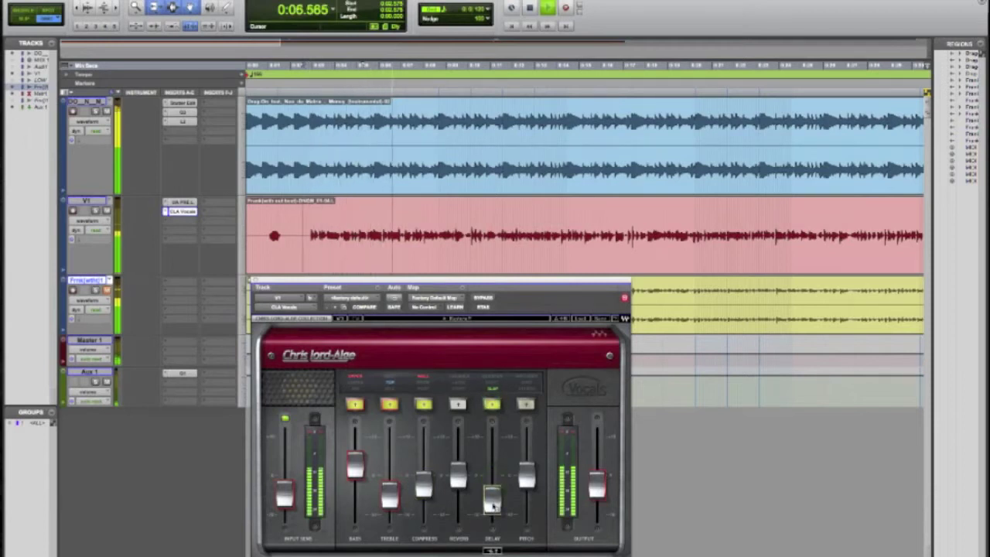
pyautogui.moveTo(493, 504); pyautogui.dragTo(493, 501)
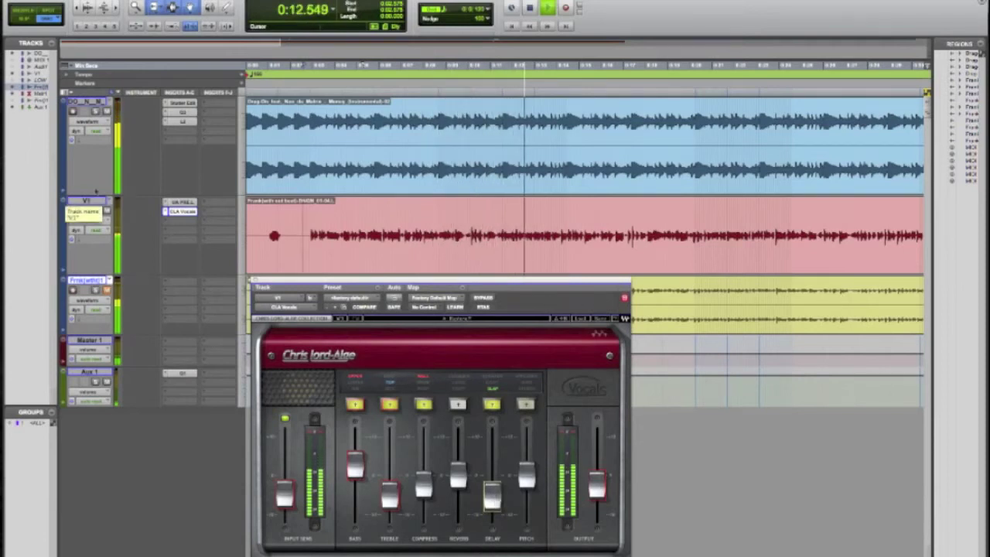
pyautogui.press('space')
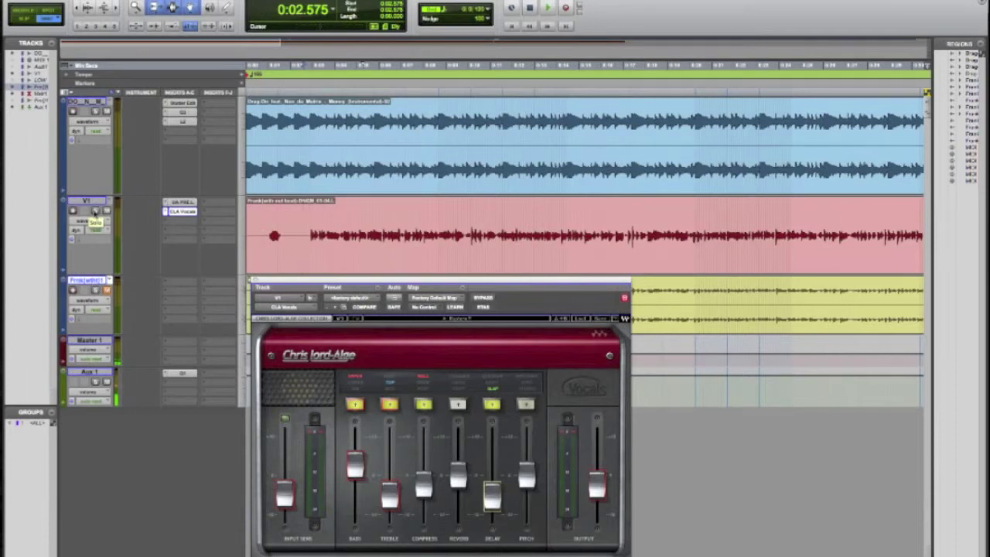
# - Solo the V1 vocal track and play it briefly
pyautogui.click(94, 210)
pyautogui.press('space')
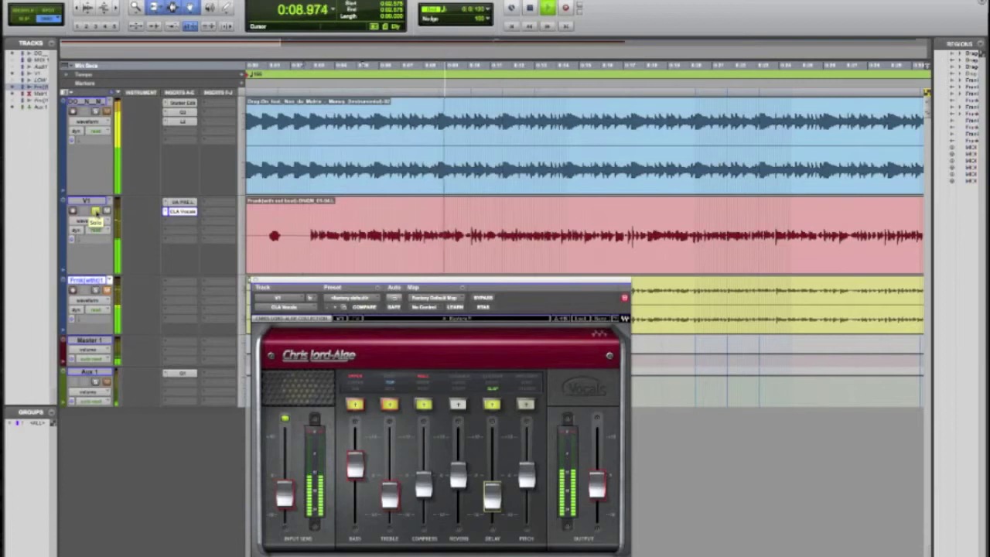
pyautogui.press('space')
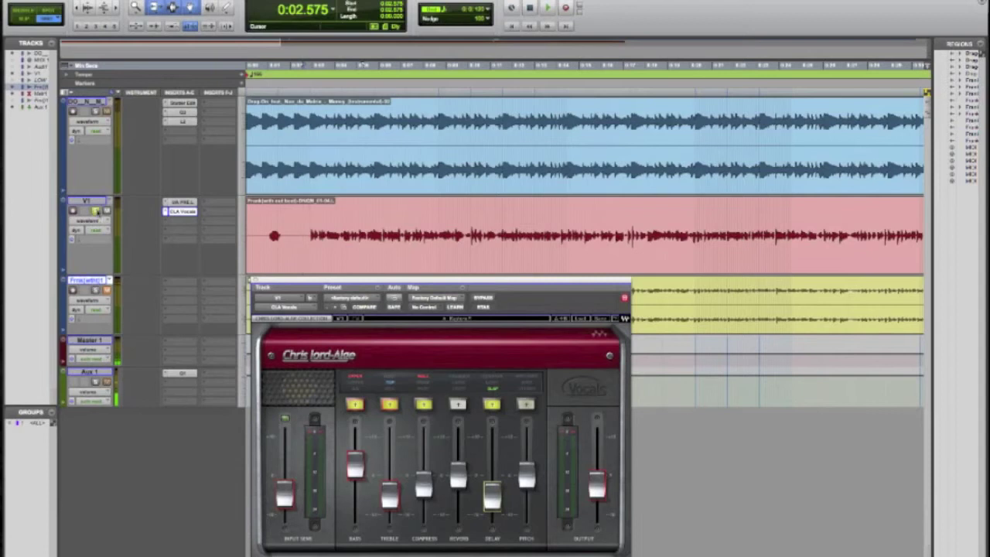
# - Play the soloed vocal, bypassing CLA Vocals twice to compare dry and processed sound
pyautogui.click(95, 210)
pyautogui.press('space')
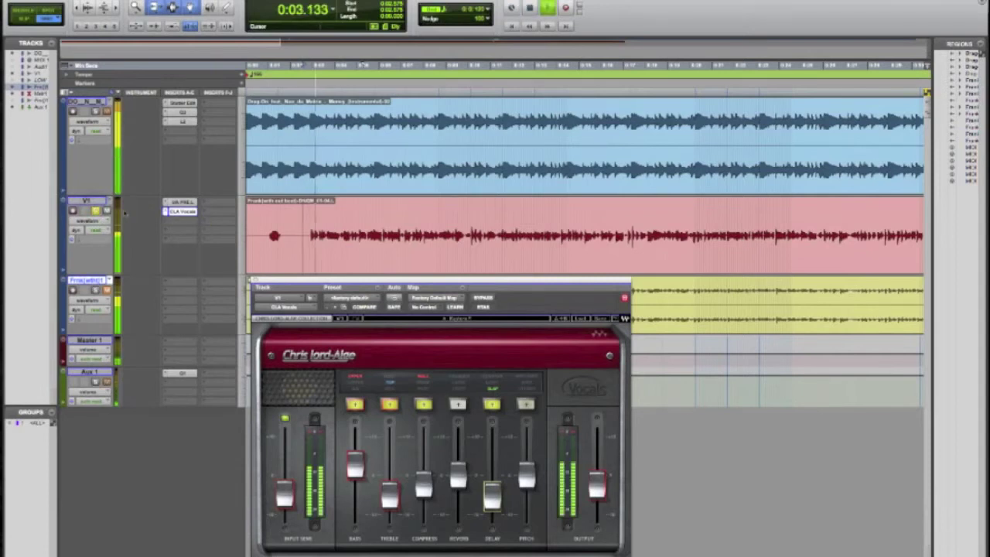
pyautogui.keyDown('super'); pyautogui.click(178, 213); pyautogui.keyUp('super')
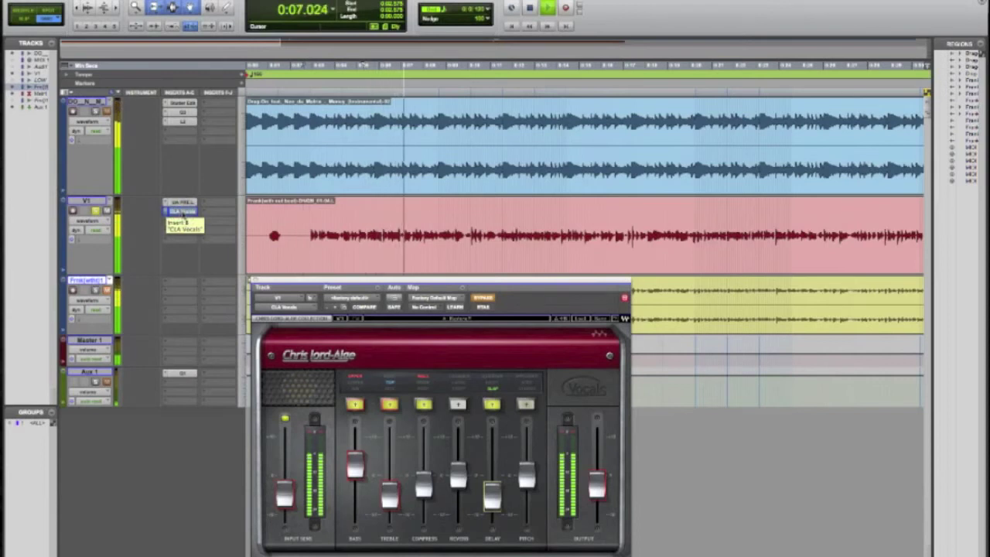
pyautogui.keyDown('super'); pyautogui.click(181, 213); pyautogui.keyUp('super')
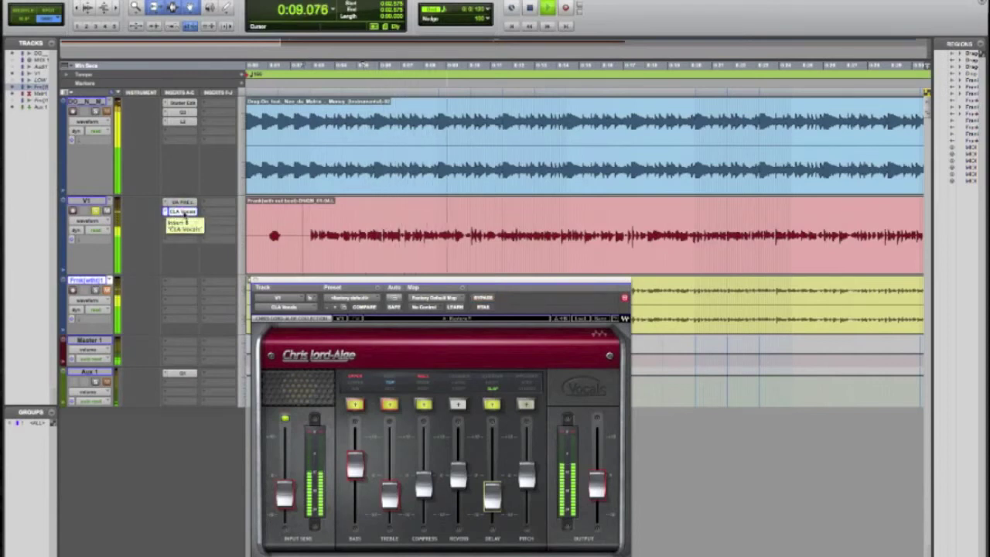
pyautogui.keyDown('super'); pyautogui.click(180, 214); pyautogui.keyUp('super')
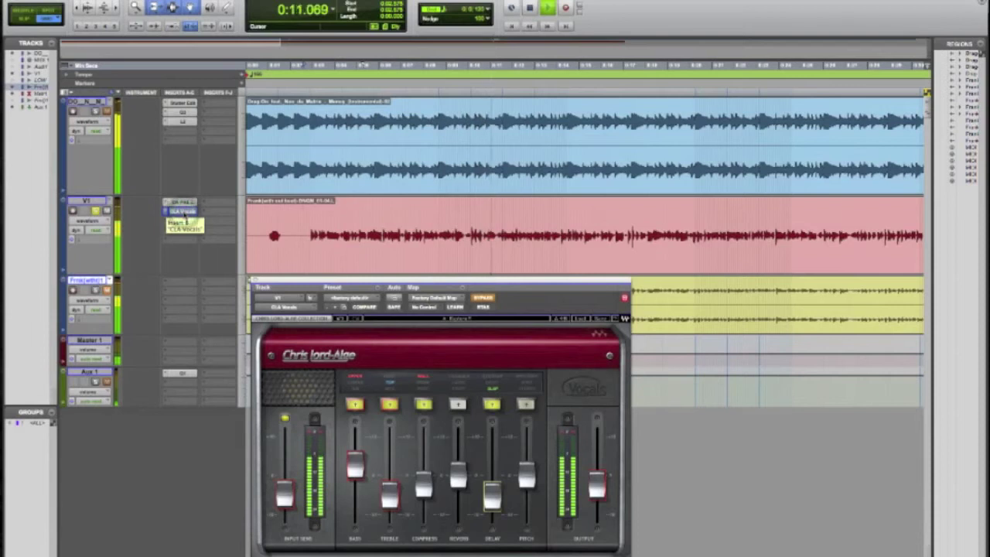
pyautogui.keyDown('super'); pyautogui.click(181, 214); pyautogui.keyUp('super')
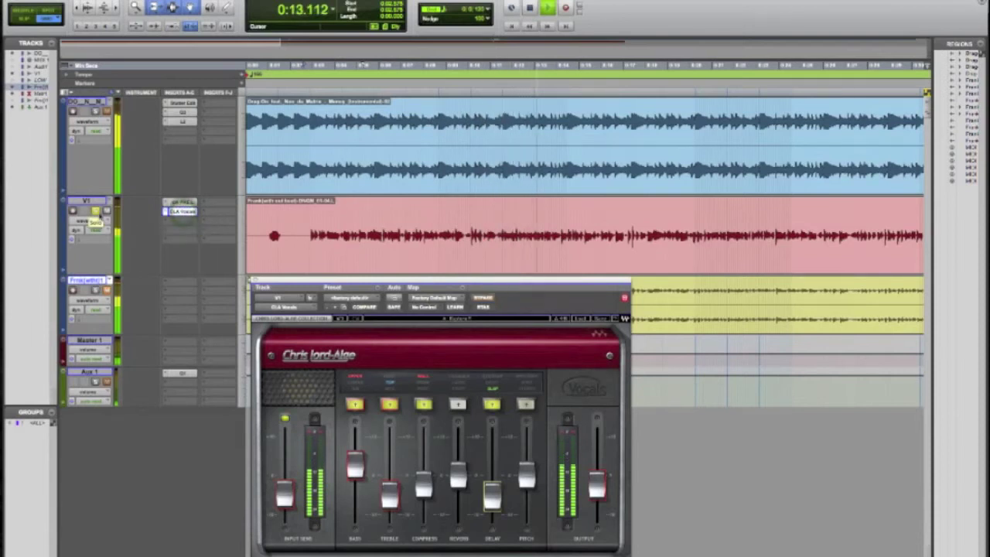
pyautogui.press('space')
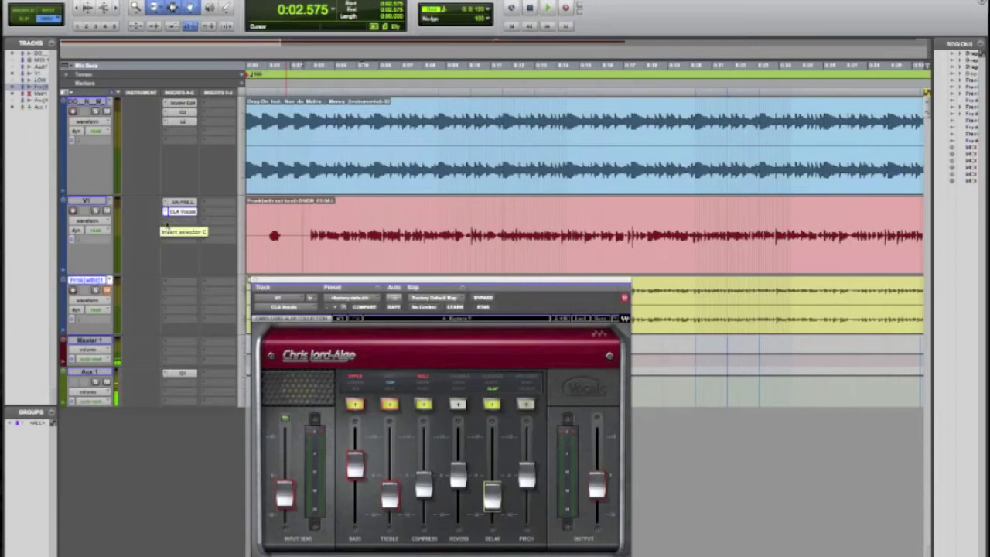
# - Insert R-Verb on V1's third slot and load a Rooms reverb preset
pyautogui.click(167, 223)
pyautogui.moveTo(216, 237)
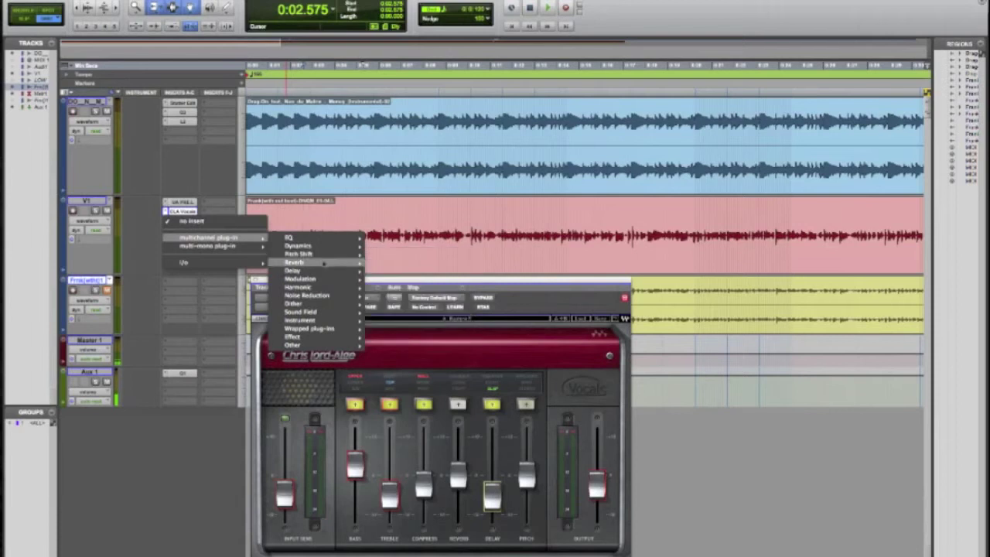
pyautogui.moveTo(325, 264)
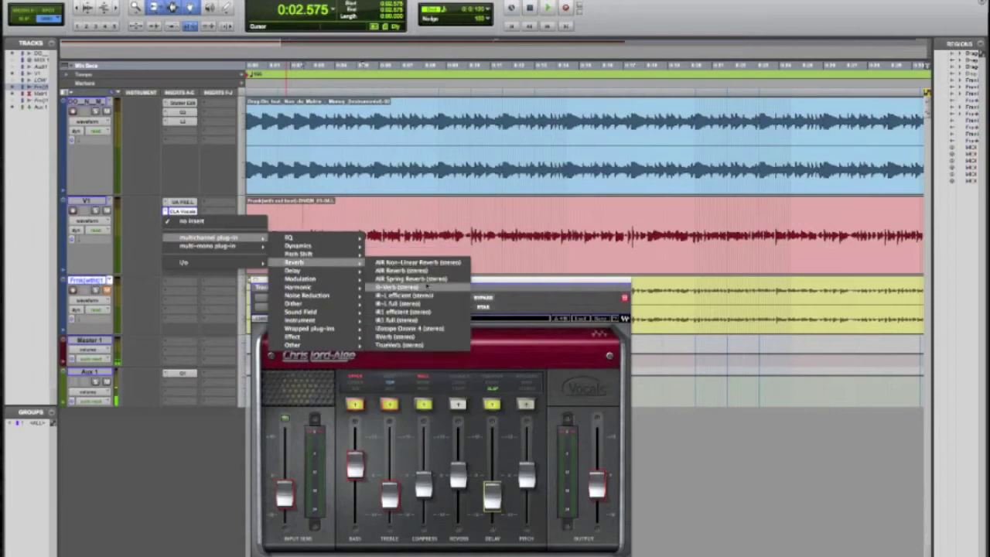
pyautogui.click(396, 337)
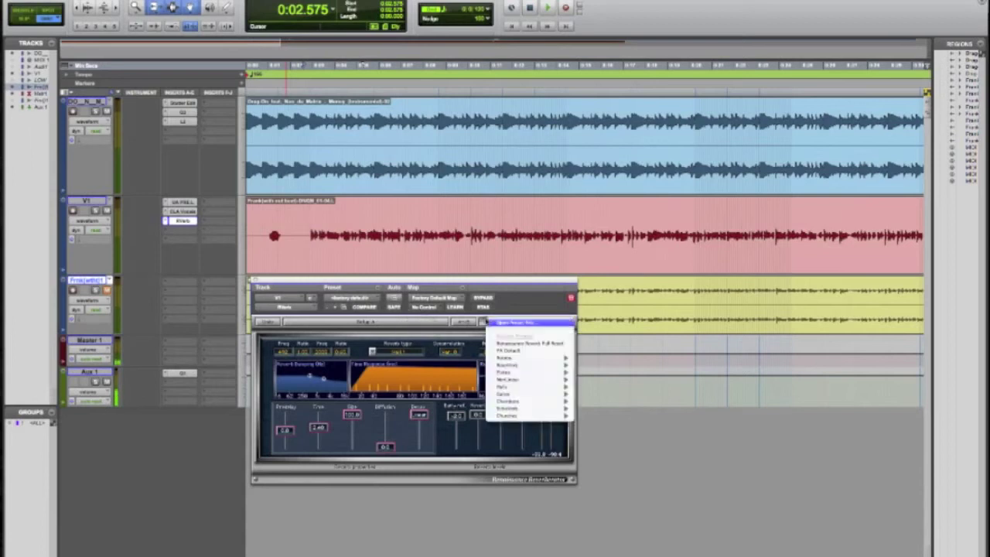
pyautogui.click(488, 321)
pyautogui.moveTo(514, 359)
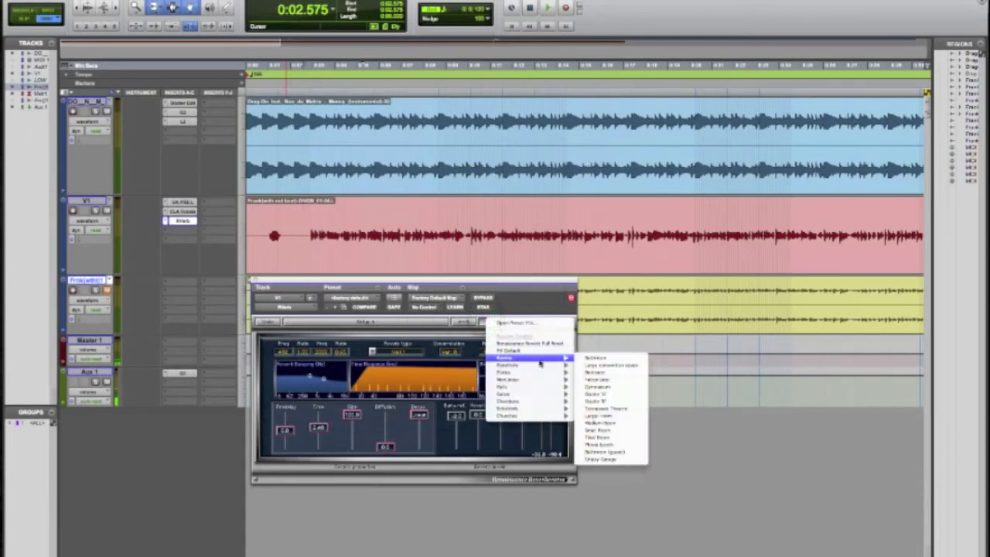
pyautogui.click(602, 396)
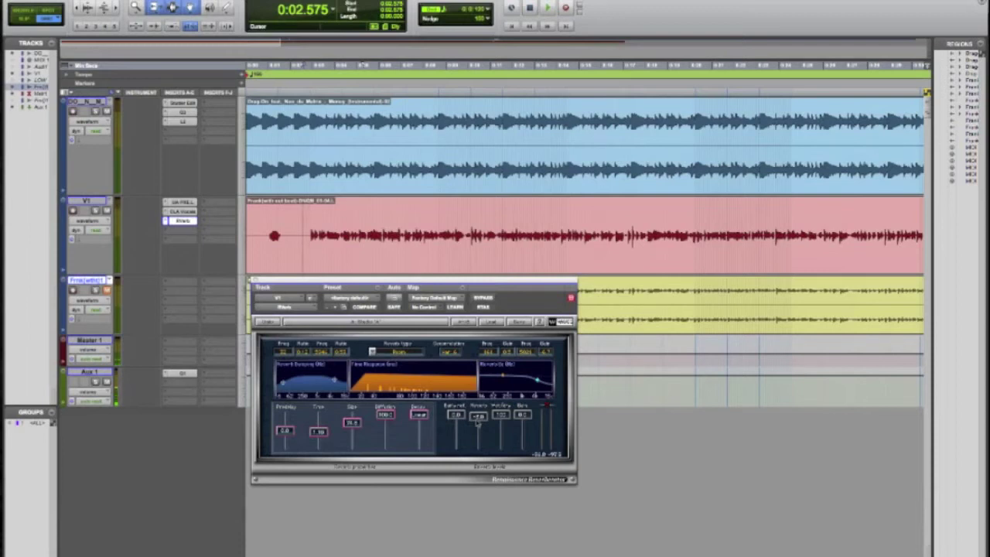
# - During playback, lower the R-Verb early reflections and wet/dry mix
pyautogui.press('space')
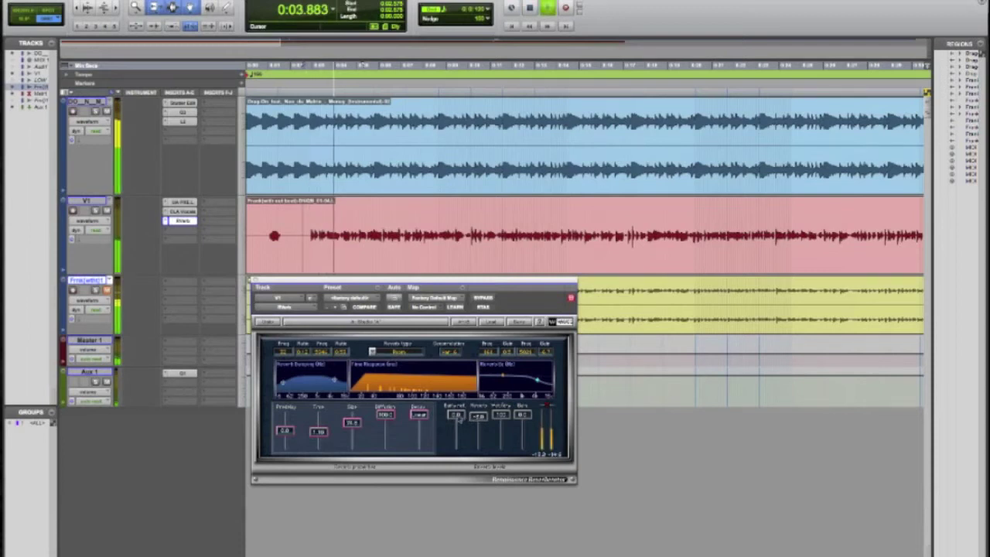
pyautogui.moveTo(457, 442)
pyautogui.mouseDown()
pyautogui.moveTo(459, 473)
pyautogui.moveTo(457, 451)
pyautogui.mouseUp()
pyautogui.moveTo(457, 415); pyautogui.dragTo(483, 488)
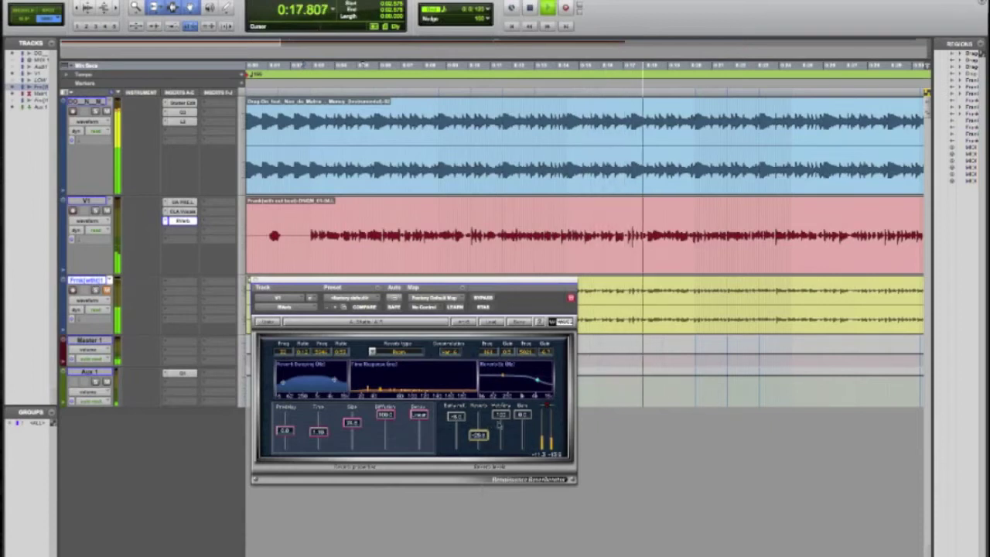
pyautogui.moveTo(502, 422); pyautogui.dragTo(507, 538)
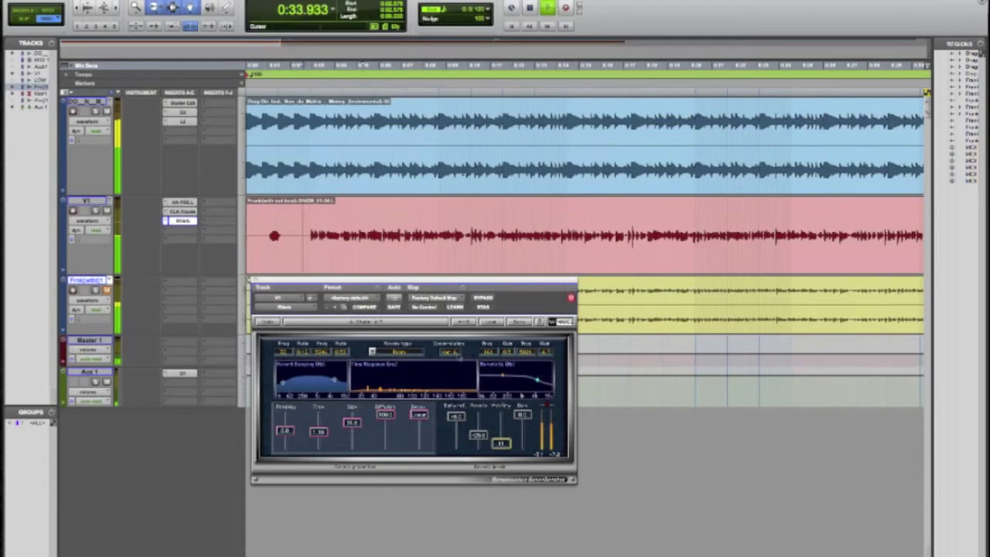
pyautogui.press('space')
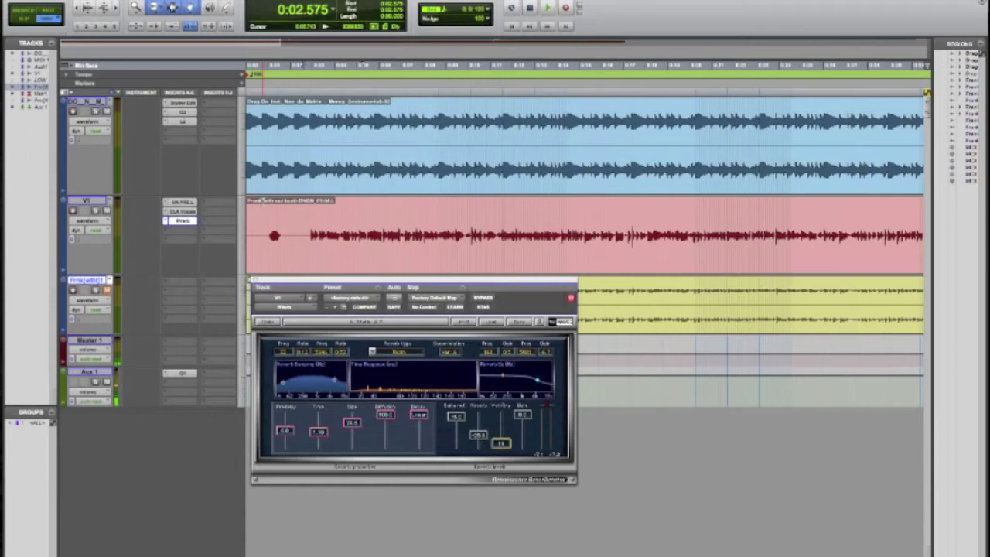
# - Move the R-Verb window down slightly and bring up the AudioSuite menu
pyautogui.moveTo(370, 281); pyautogui.dragTo(365, 302)
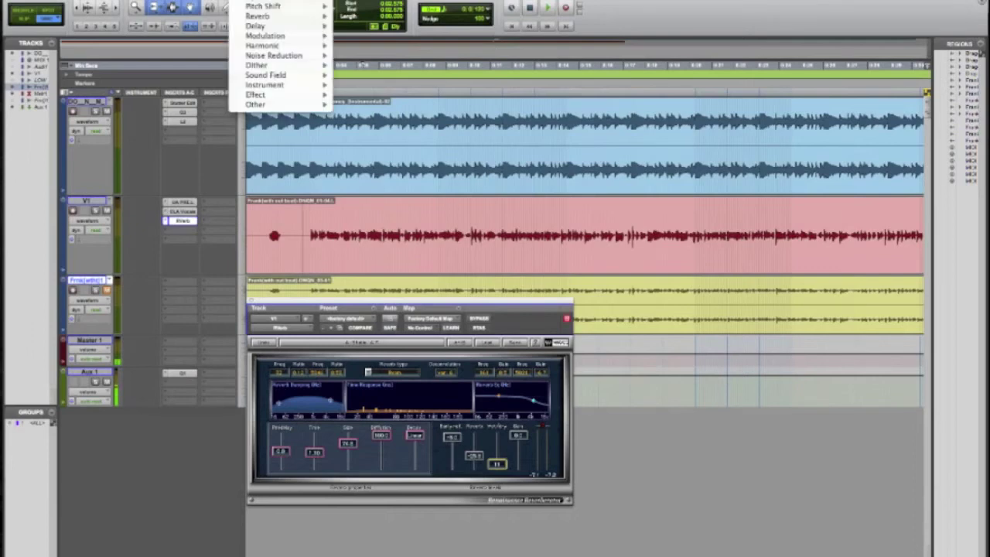
pyautogui.moveTo(278, 1)
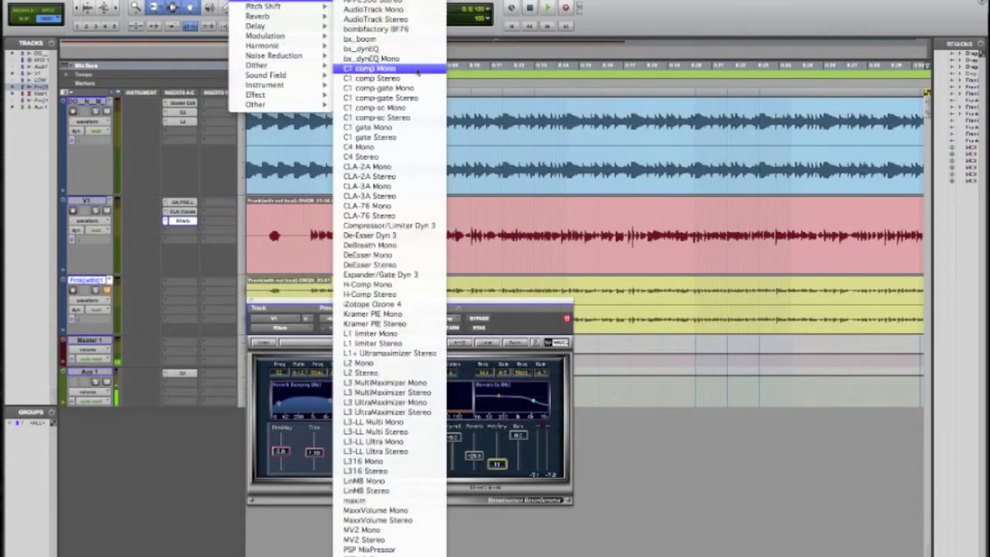
# - Open AudioSuite C1 comp Mono, load a compression preset for the whole vocal region, then close it
pyautogui.click(416, 68)
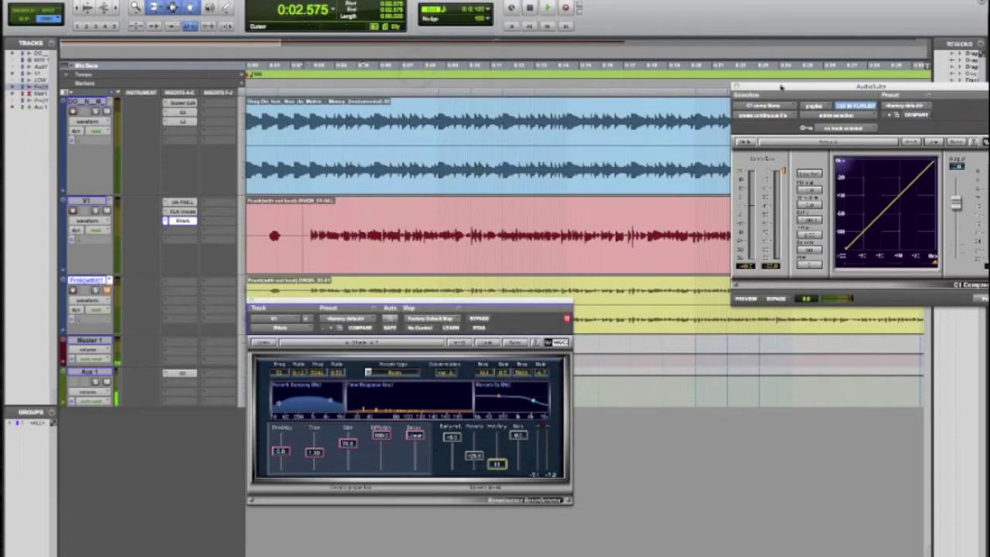
pyautogui.moveTo(779, 87); pyautogui.dragTo(464, 0)
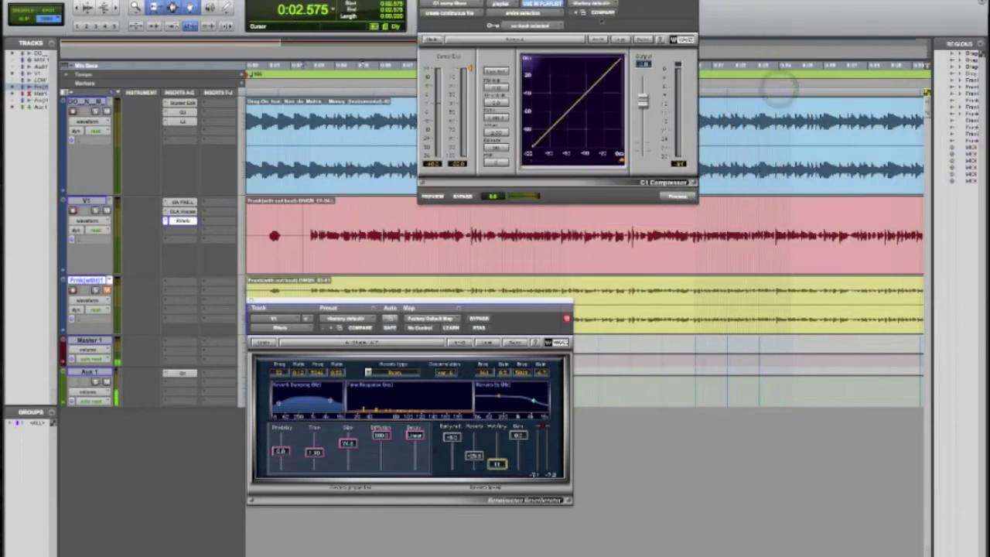
pyautogui.click(624, 39)
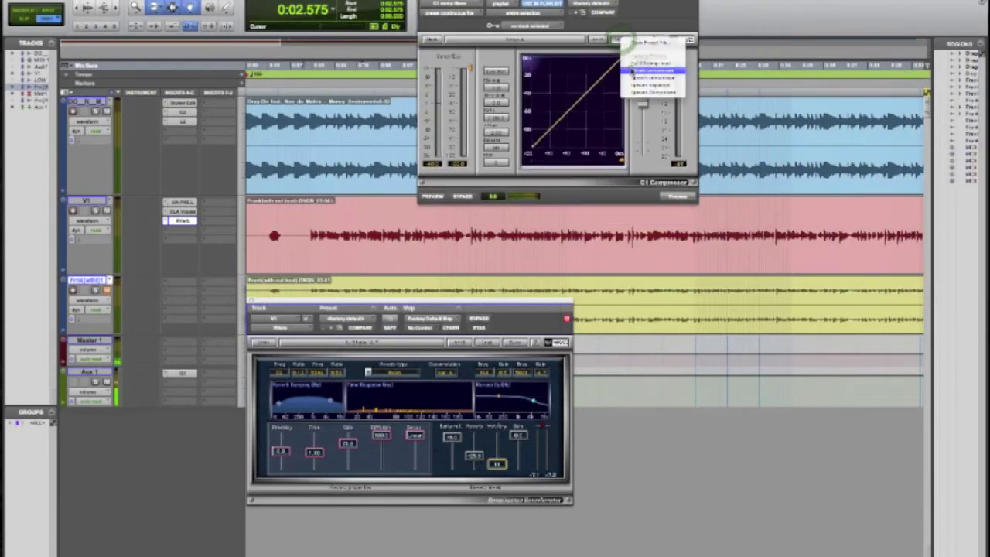
pyautogui.click(634, 71)
pyautogui.press('Return')
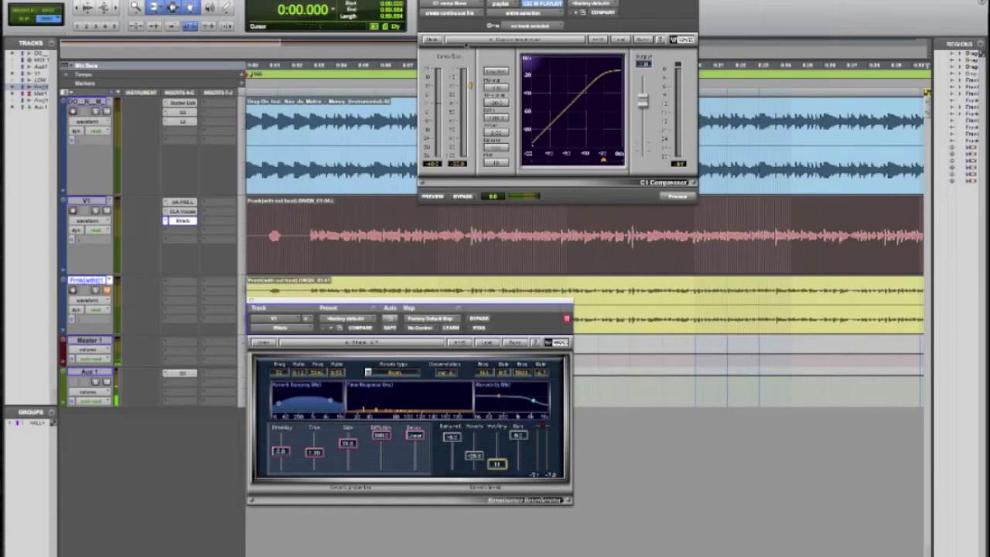
pyautogui.press('super+w')
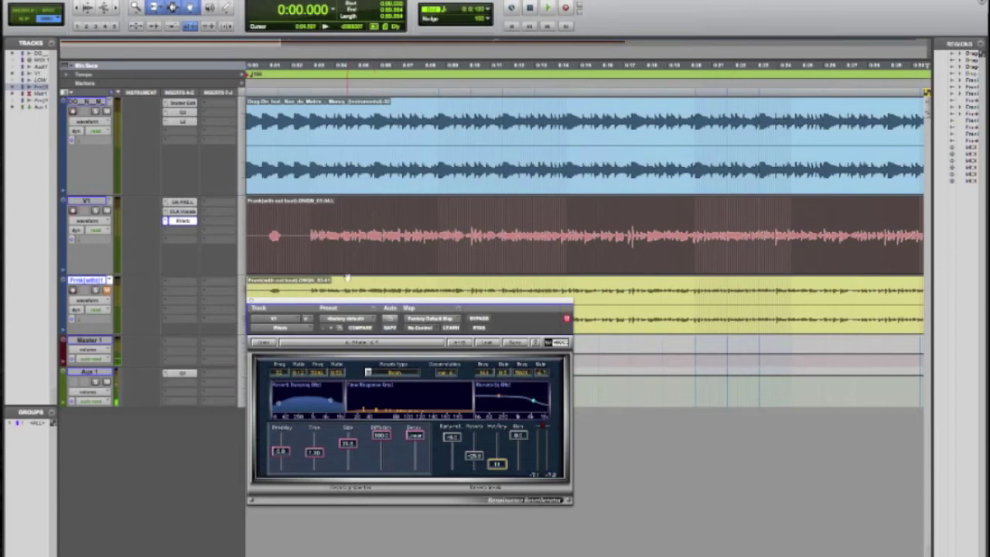
# - Reposition the Q4 EQ window and drag its bands to cut the upper mids and lift the highs
pyautogui.click(312, 220)
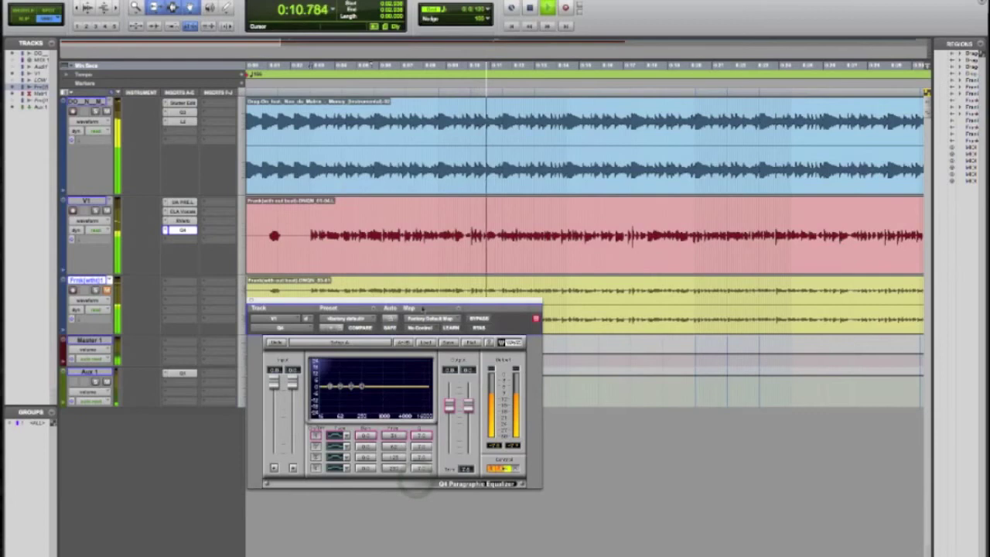
pyautogui.moveTo(423, 308); pyautogui.dragTo(513, 133)
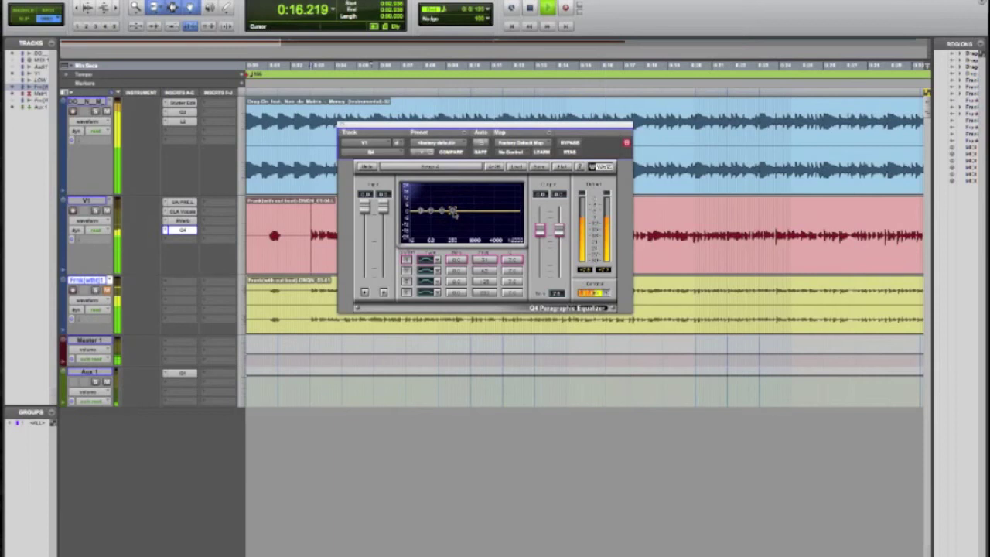
pyautogui.moveTo(454, 211); pyautogui.dragTo(510, 213)
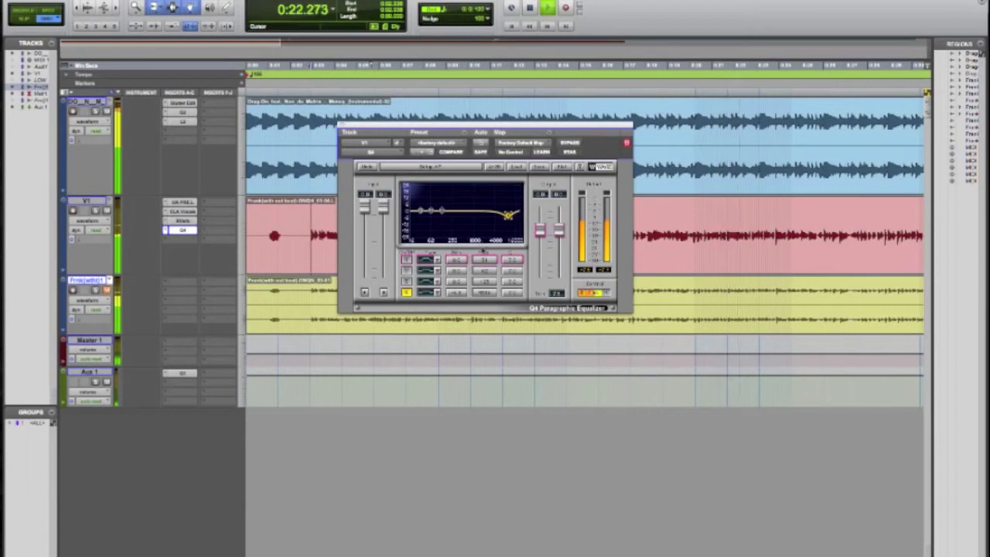
pyautogui.moveTo(482, 257); pyautogui.dragTo(482, 254)
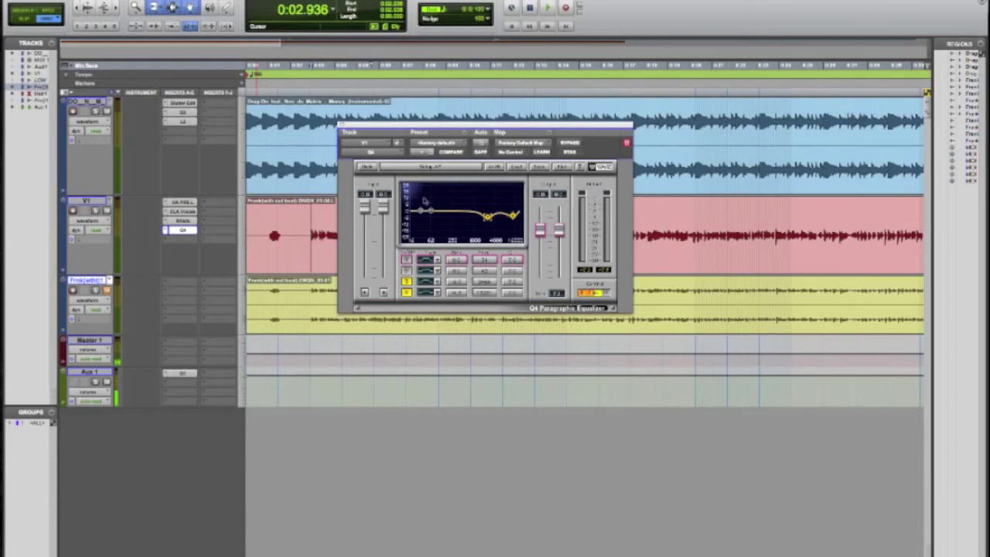
# - Insert the L2 Ultramaximizer from the multichannel Dynamics plug-ins on V1's fifth insert
pyautogui.click(175, 235)
pyautogui.moveTo(224, 256)
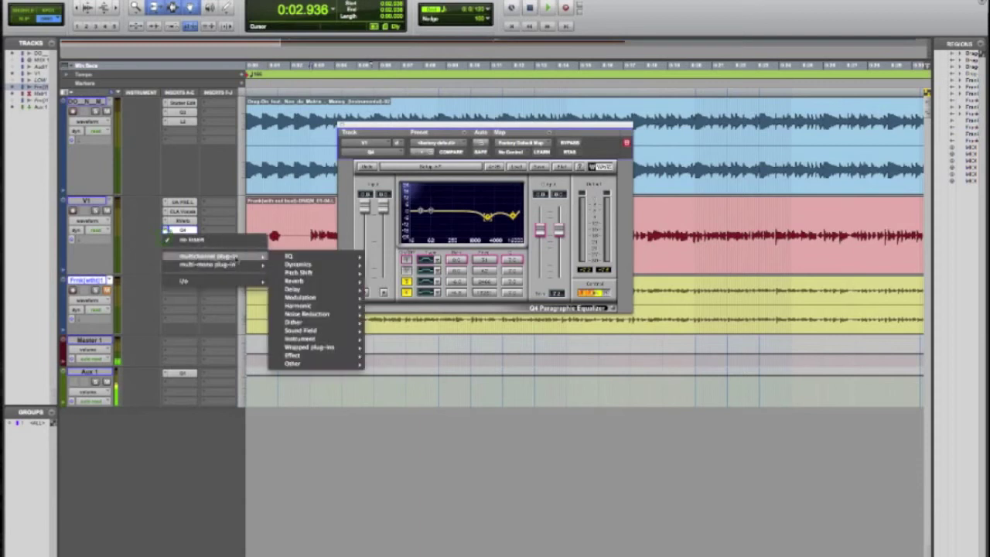
pyautogui.moveTo(319, 275)
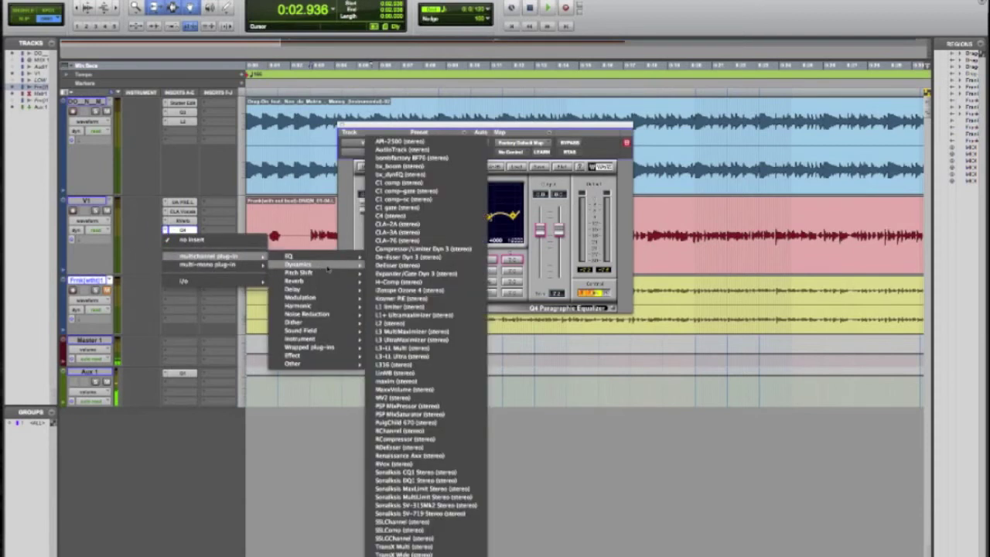
pyautogui.click(416, 324)
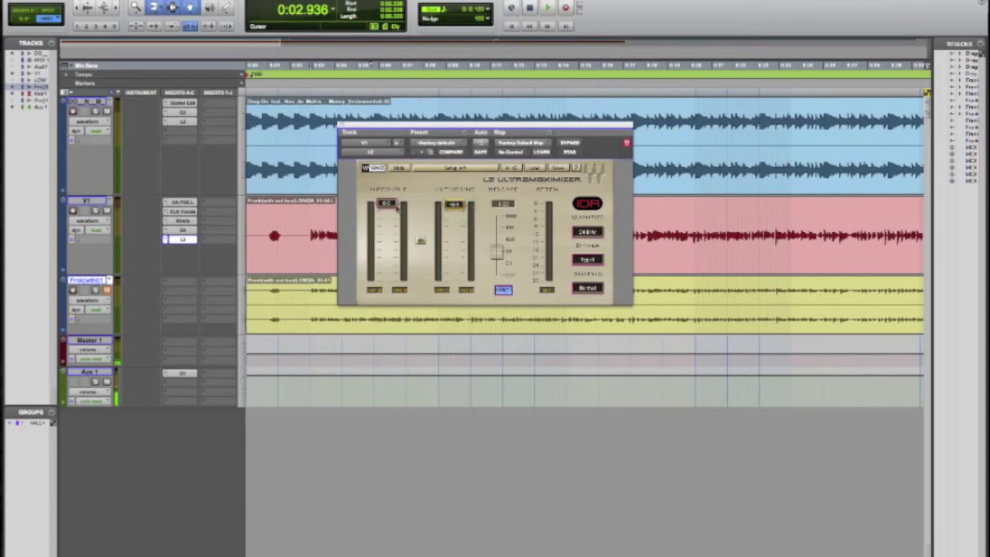
# - Lower the L2 threshold during playback for more limiting, then close the limiter window
pyautogui.press('space')
pyautogui.moveTo(387, 202); pyautogui.dragTo(383, 253)
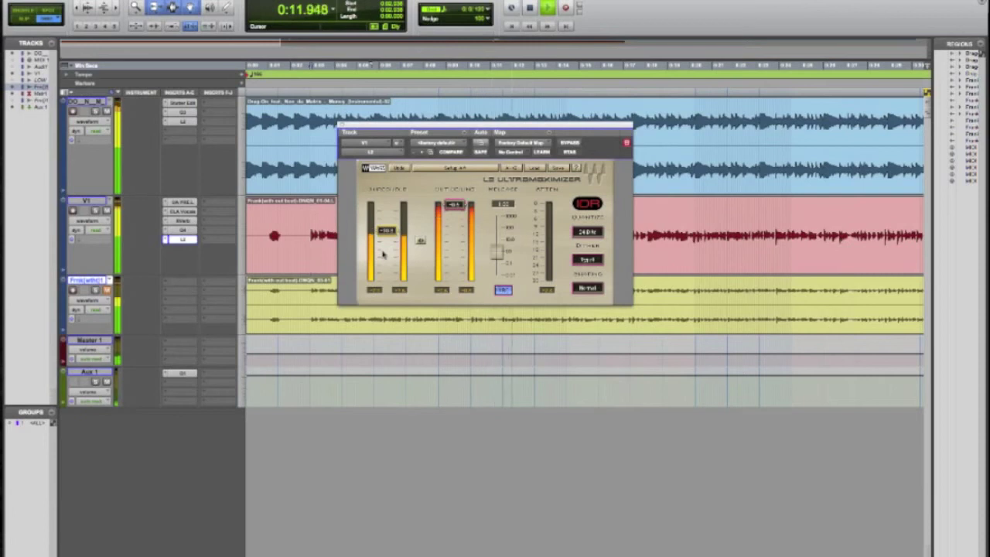
pyautogui.click(343, 125)
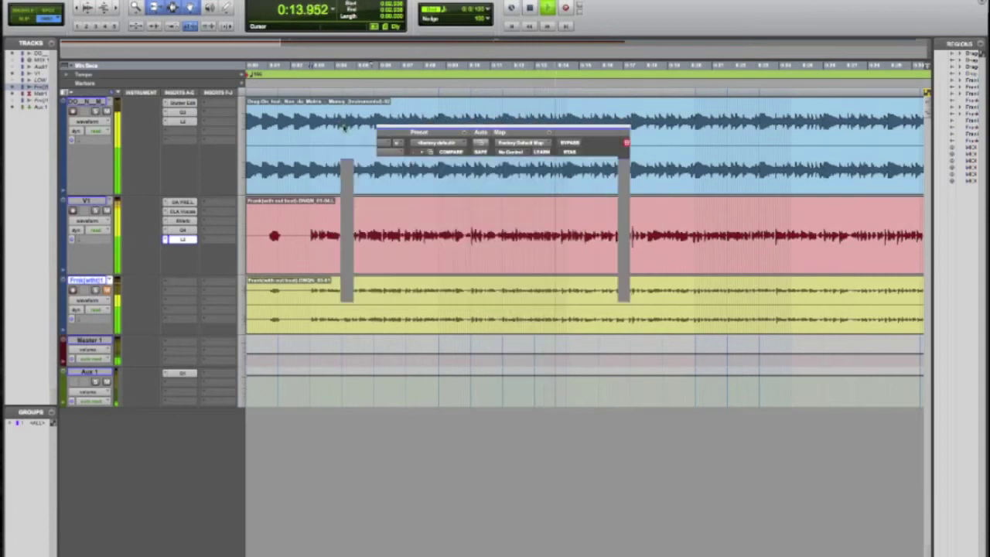
pyautogui.press('space')
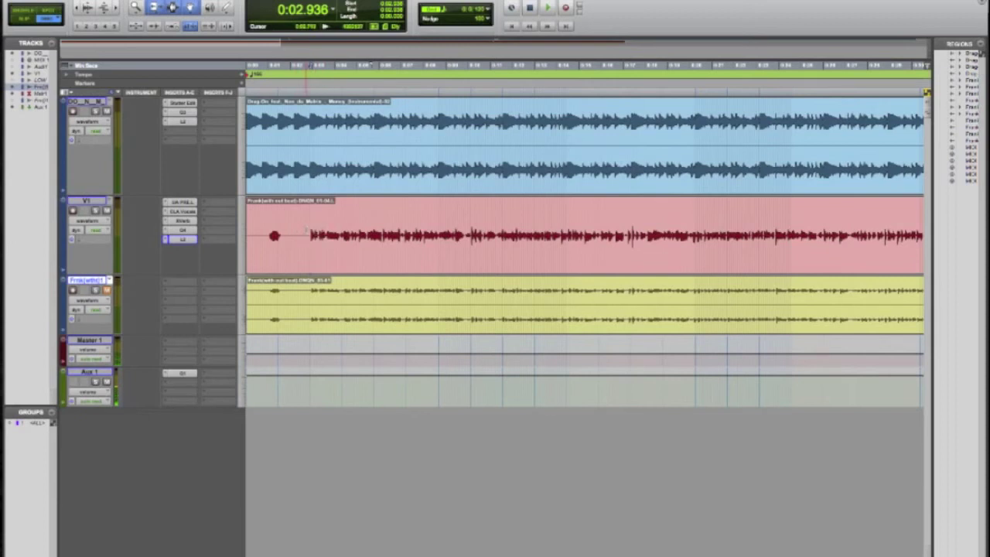
pyautogui.click(313, 294)
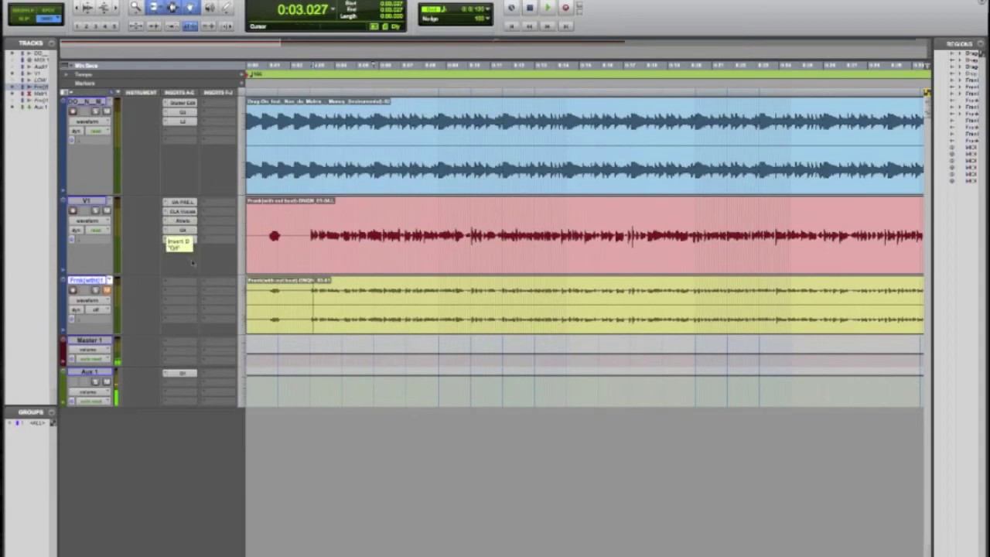
pyautogui.click(194, 212)
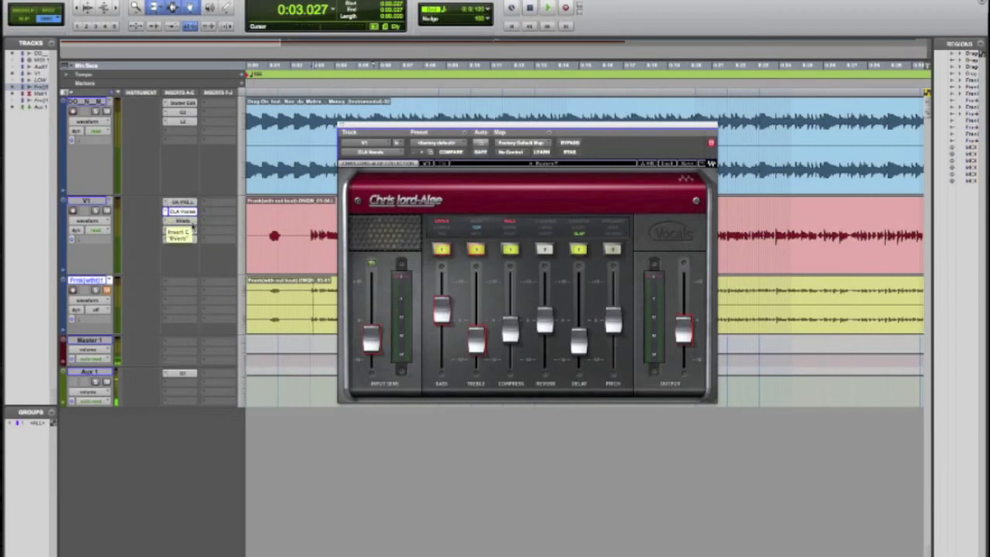
pyautogui.click(182, 220)
pyautogui.click(184, 229)
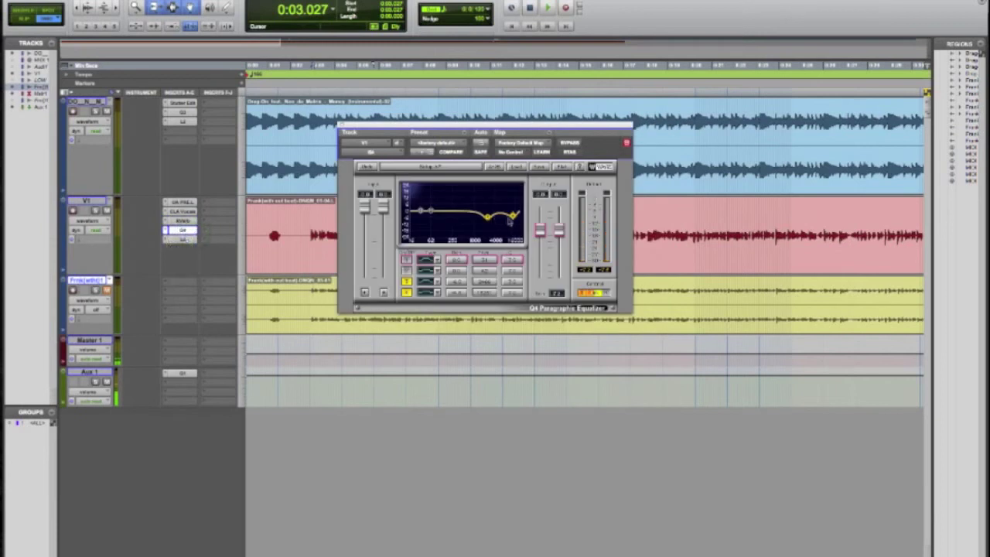
pyautogui.click(182, 240)
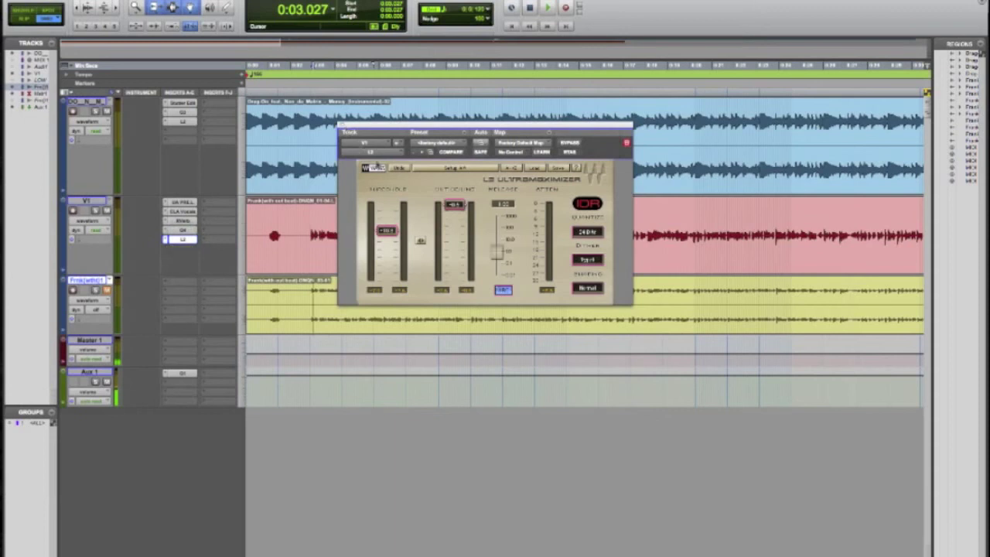
pyautogui.click(343, 126)
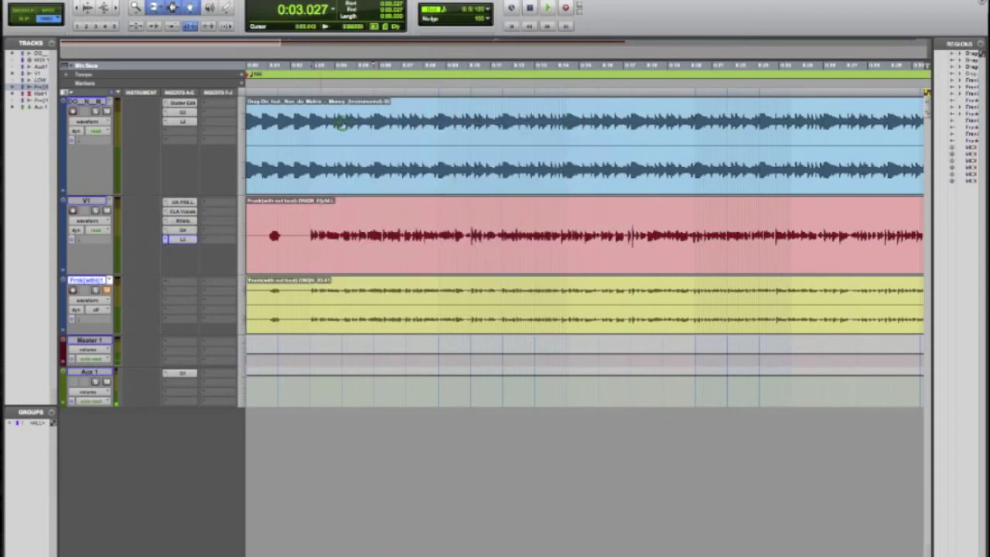
pyautogui.click(343, 123)
pyautogui.click(307, 221)
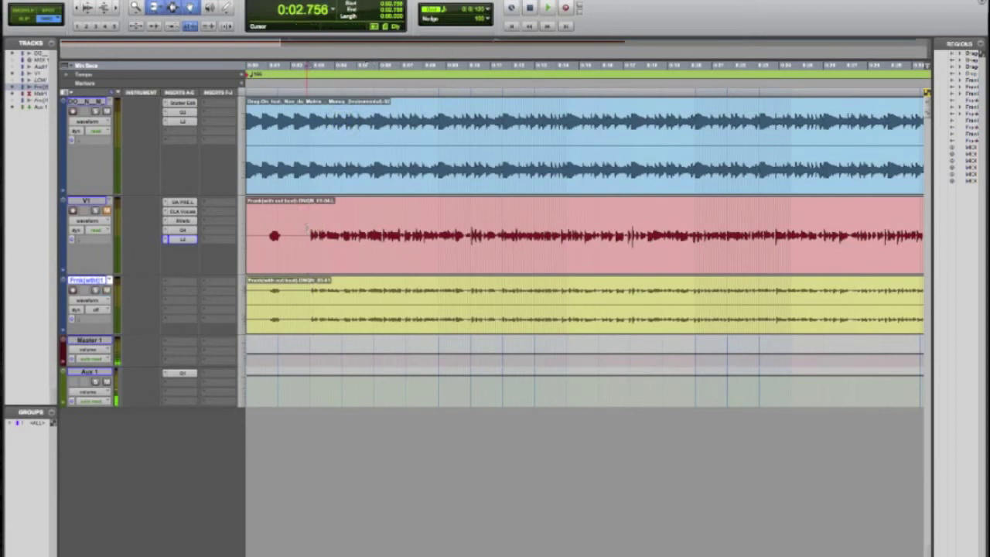
pyautogui.press('space')
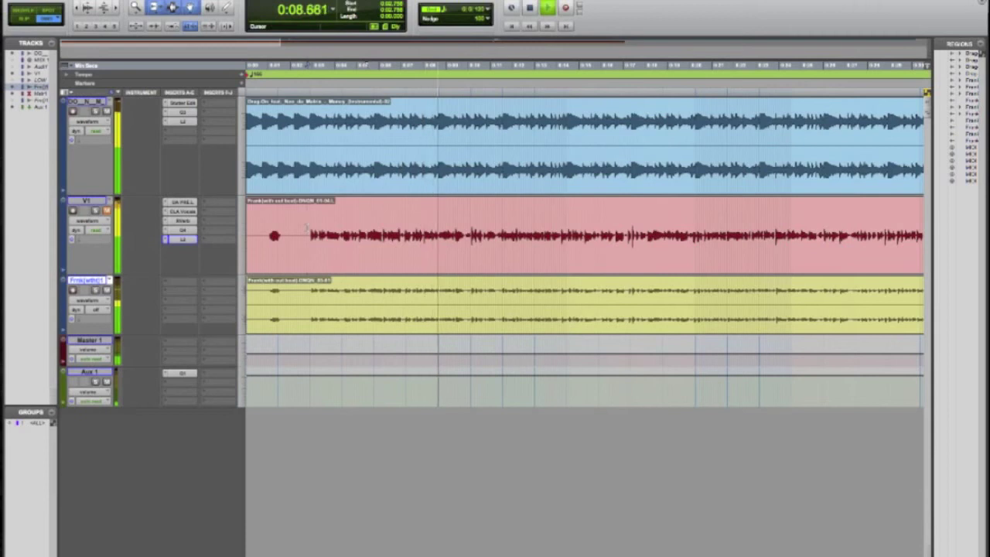
pyautogui.press('space')
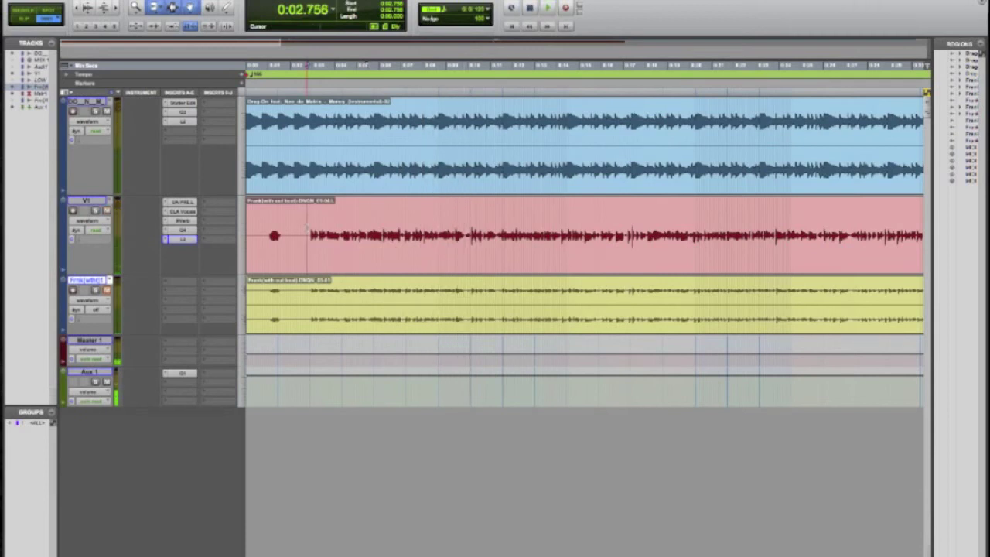
pyautogui.press('space')
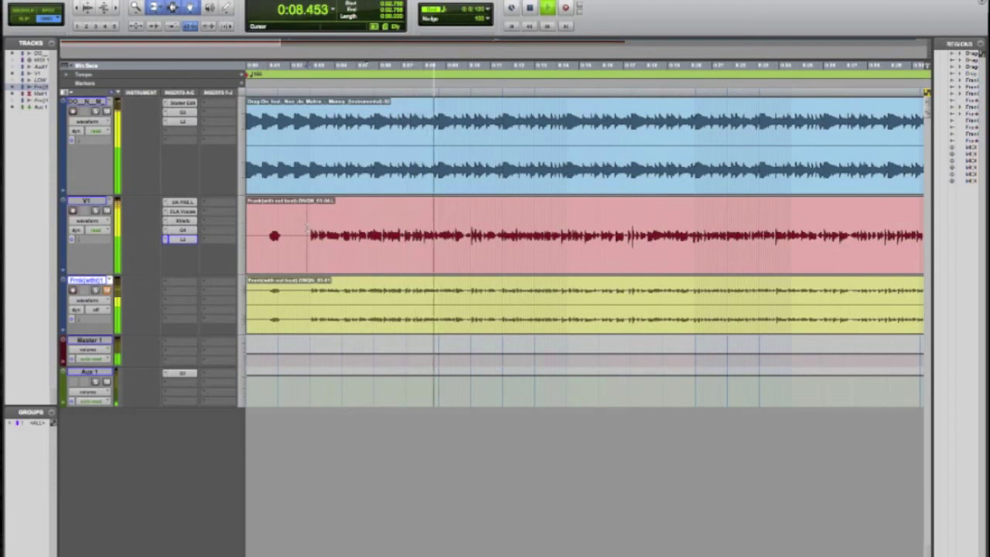
pyautogui.press('space')
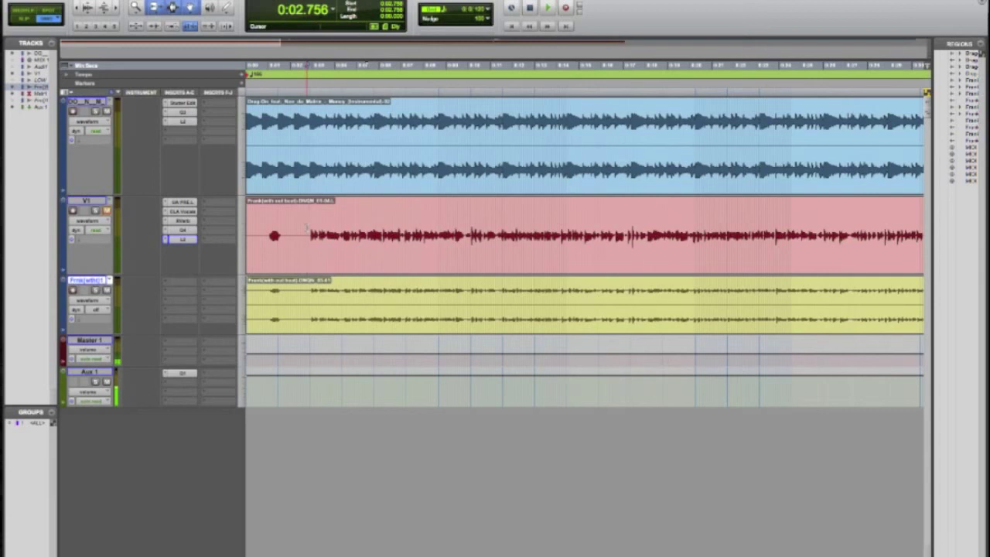
pyautogui.press('space')
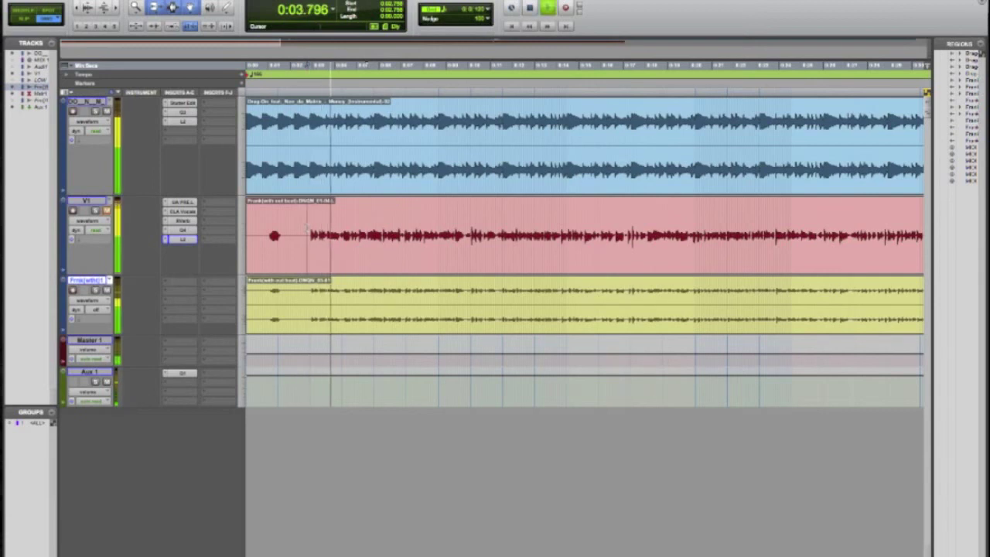
pyautogui.press('space')
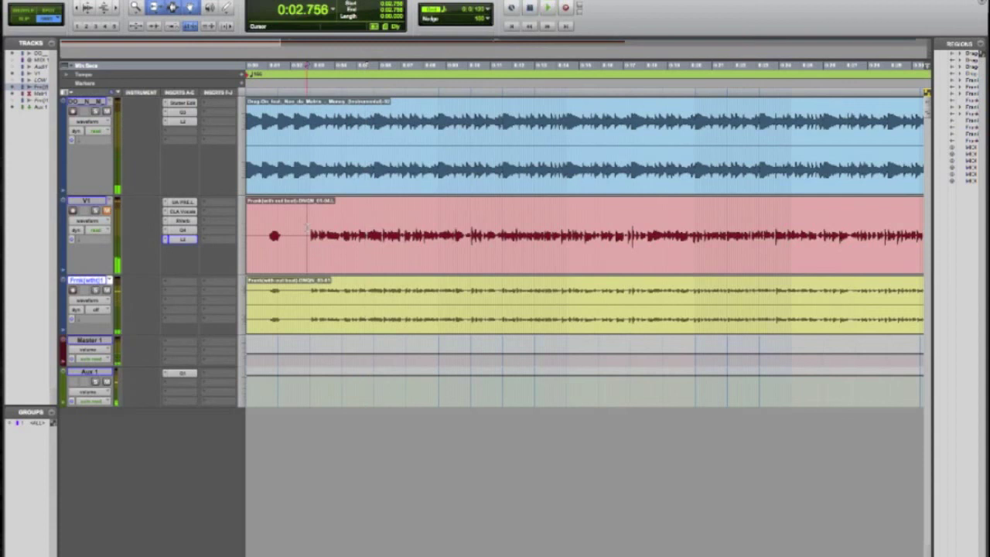
pyautogui.press('space')
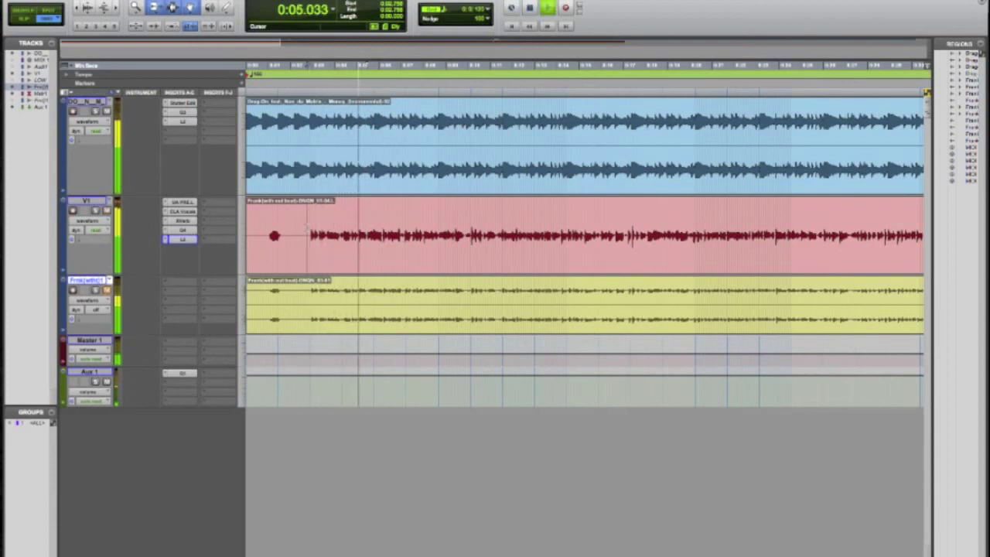
pyautogui.press('space')
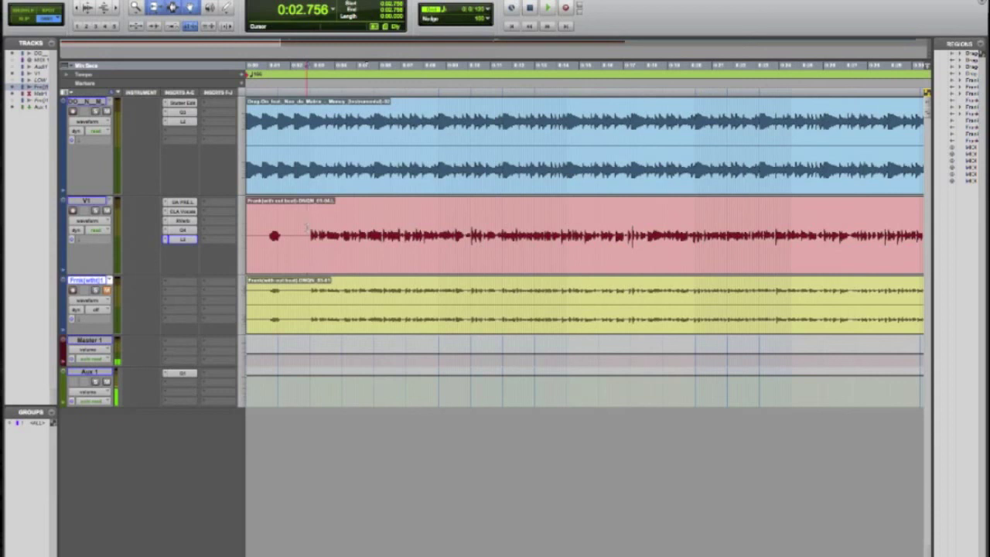
pyautogui.click(307, 230)
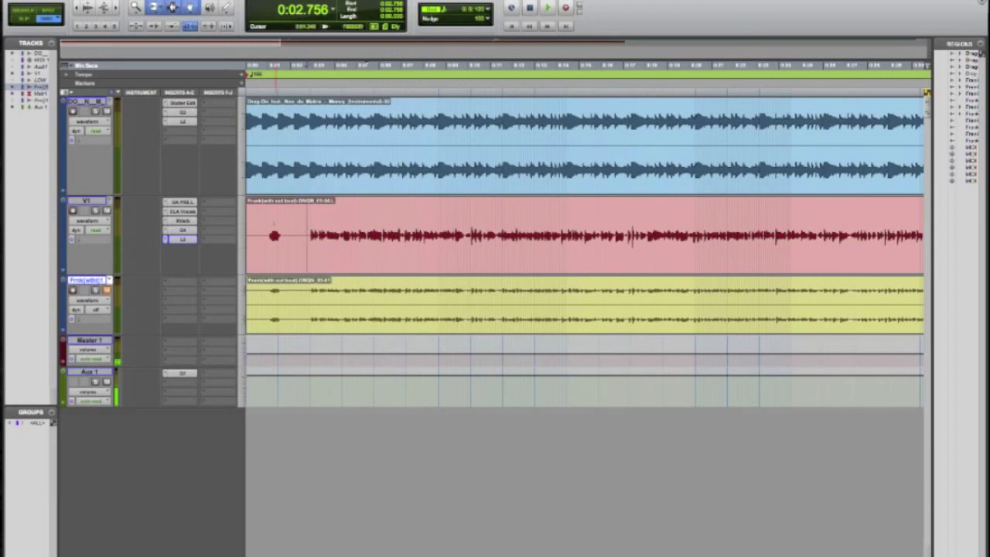